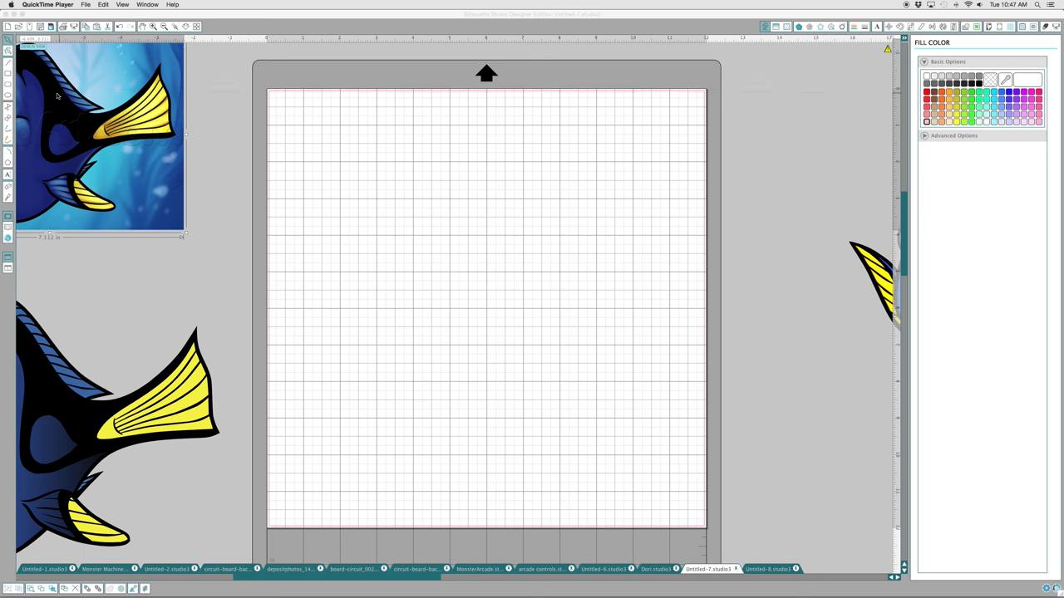
# Type 'DORY' on the mat and enlarge it to about 210.85 pt across the top
pyautogui.click(11, 176)
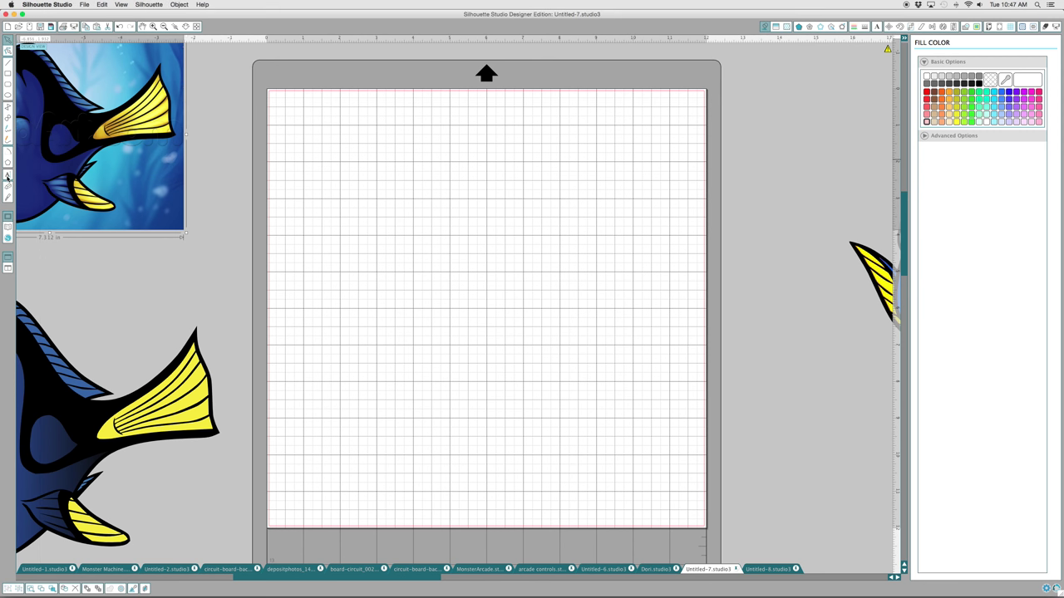
pyautogui.click(311, 141)
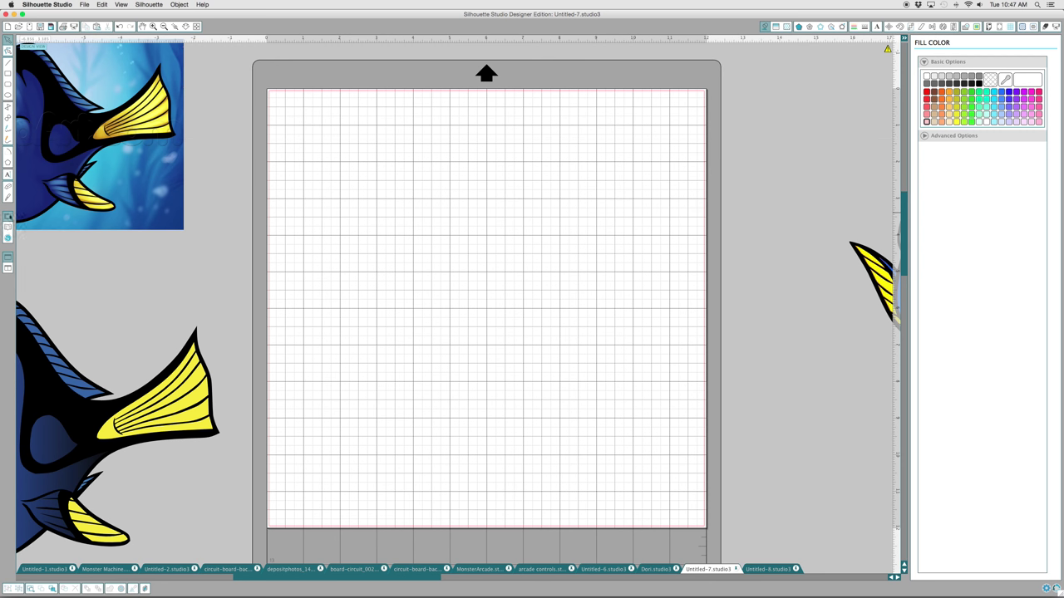
pyautogui.click(6, 177)
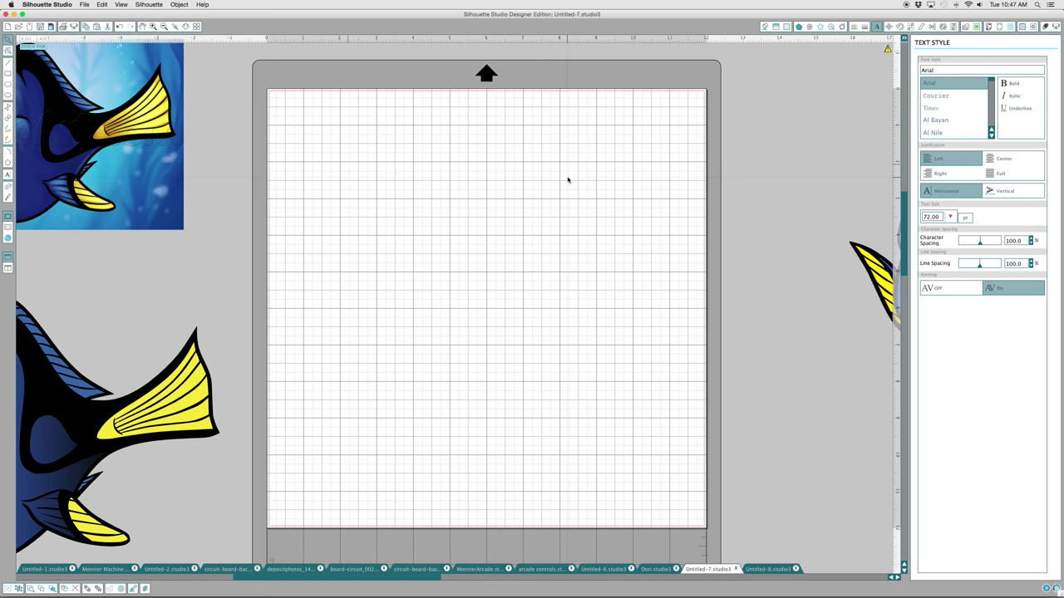
pyautogui.write('D')
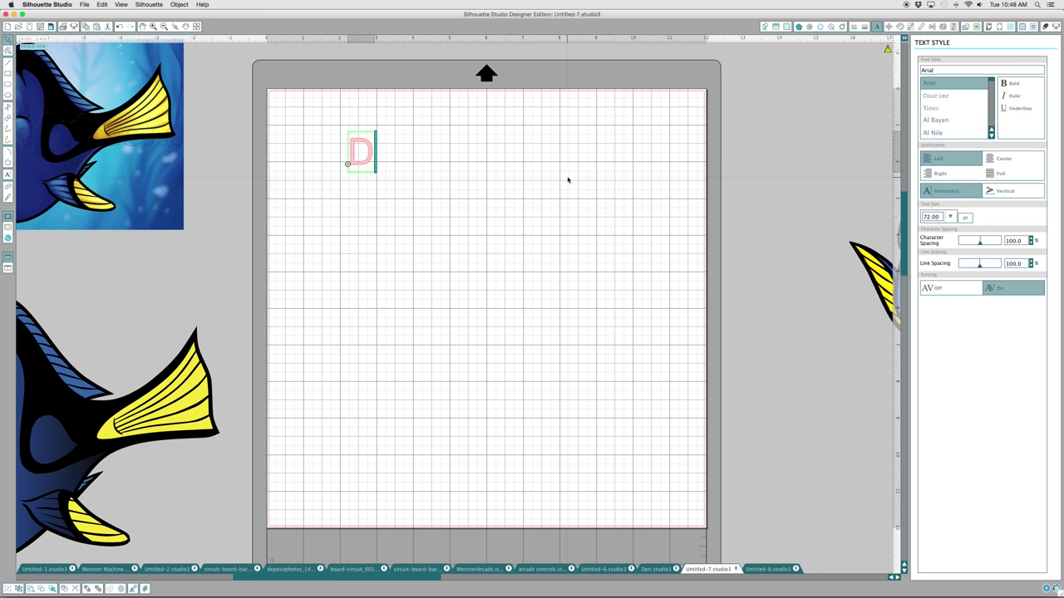
pyautogui.write('ORY')
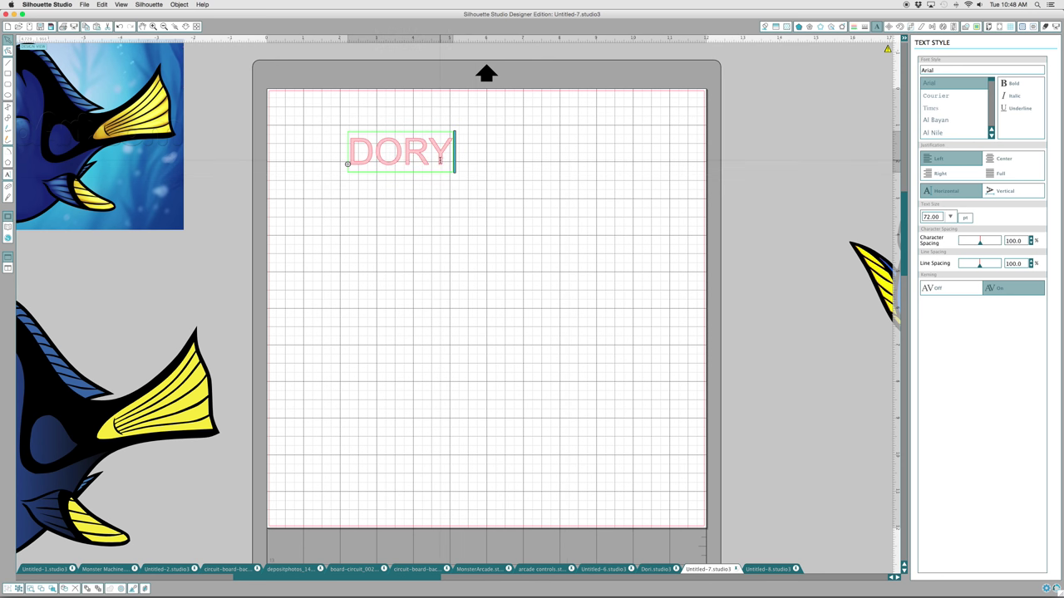
pyautogui.click(338, 126)
pyautogui.moveTo(338, 126); pyautogui.dragTo(659, 254)
pyautogui.hscroll(-1, 417, 158)
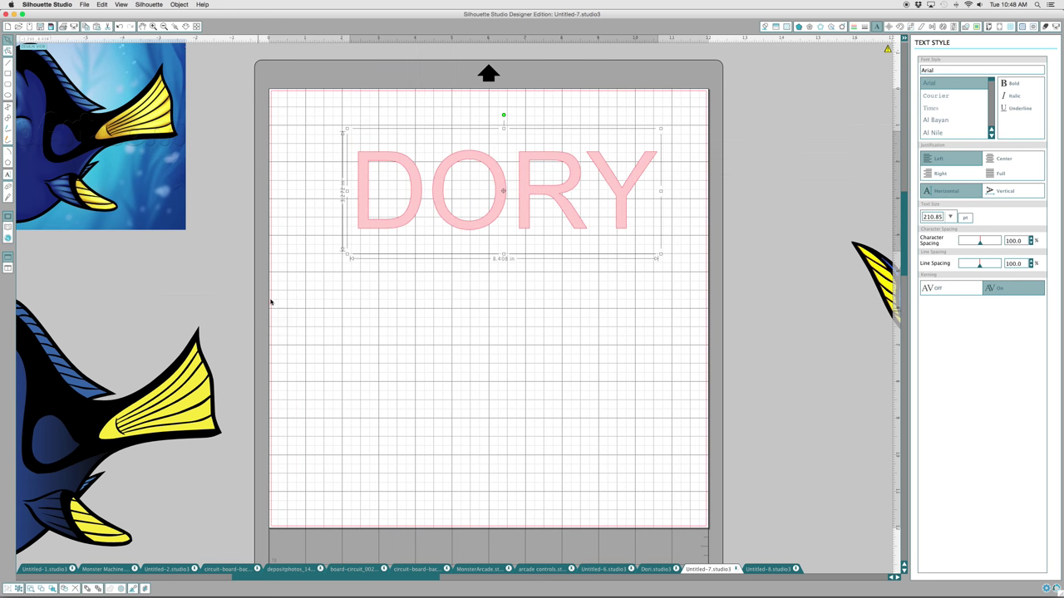
# Group the shapes of the lower coloured Dory fish into one object
pyautogui.hscroll(-10, 274, 299)
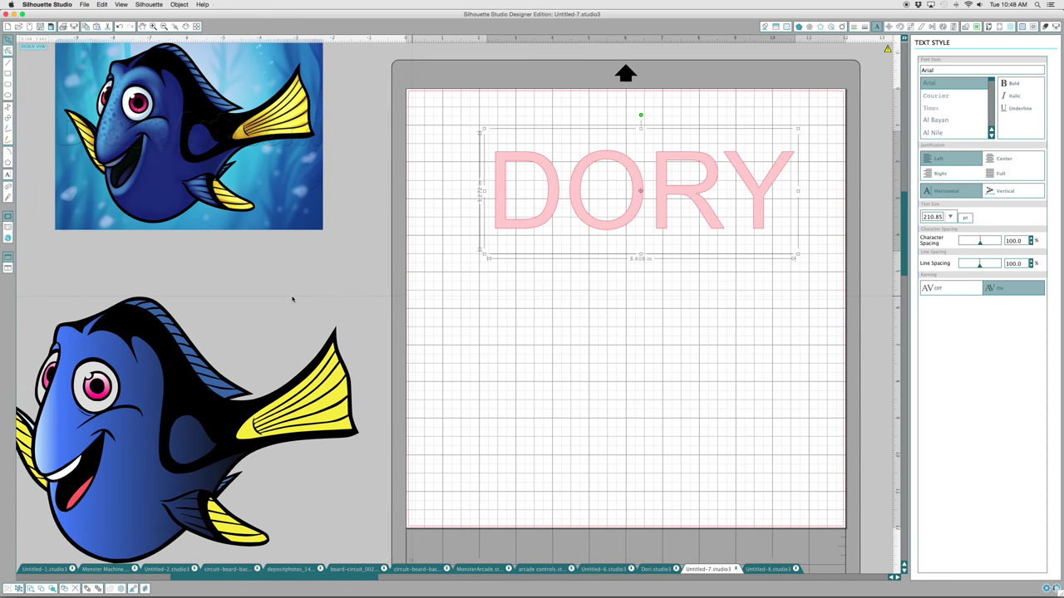
pyautogui.hscroll(-20, 292, 299)
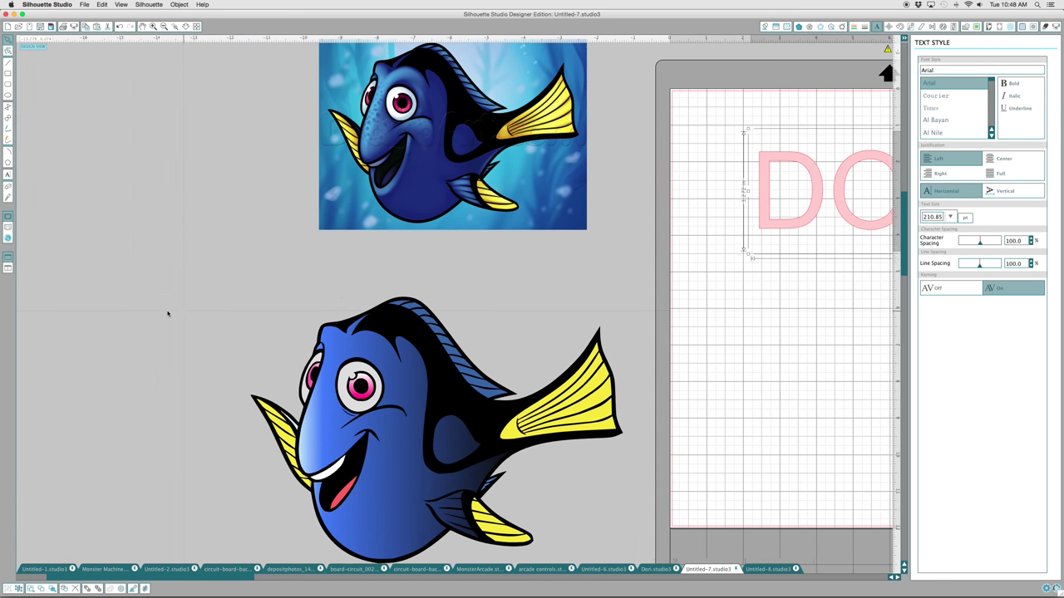
pyautogui.hscroll(2, 167, 314)
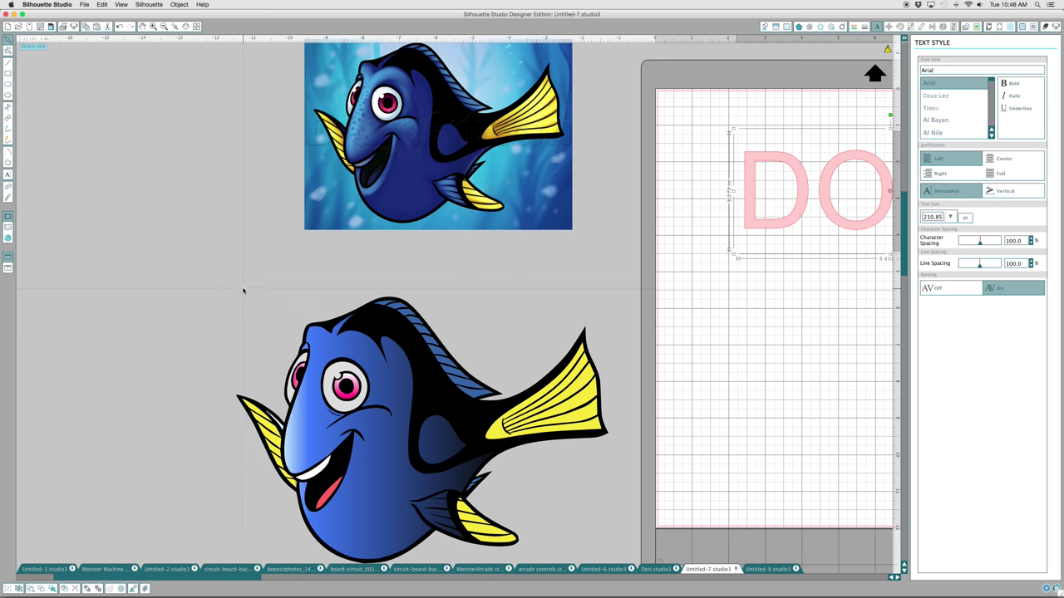
pyautogui.click(246, 301)
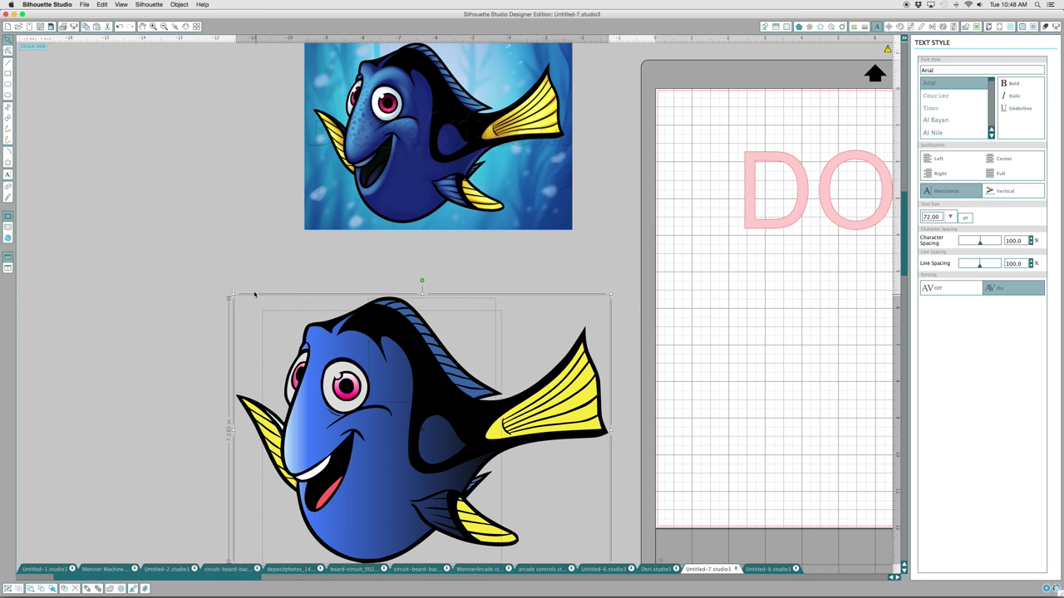
pyautogui.rightClick(312, 341)
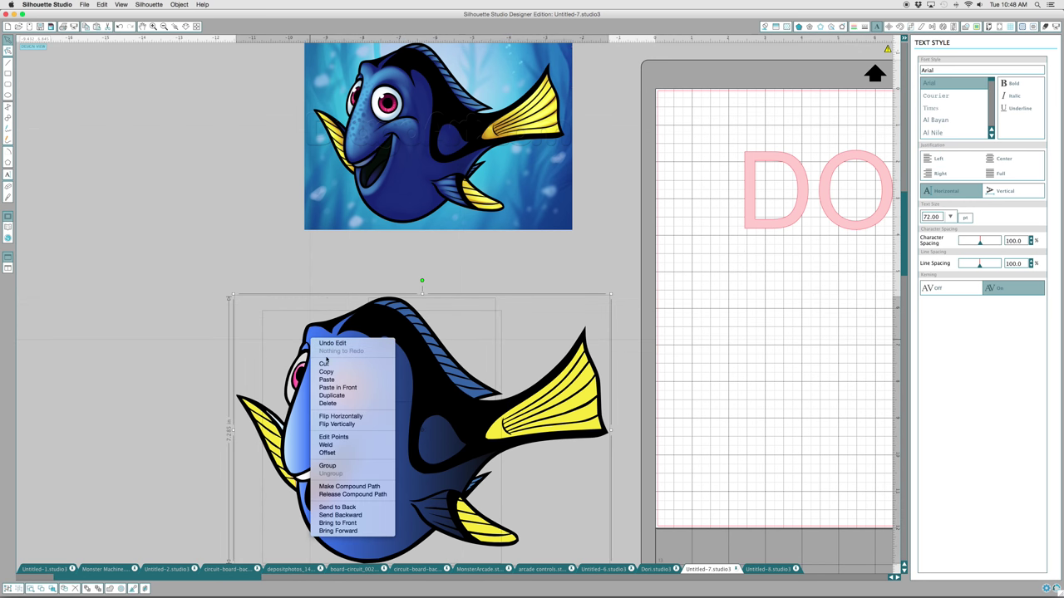
pyautogui.click(351, 468)
pyautogui.rightClick(355, 429)
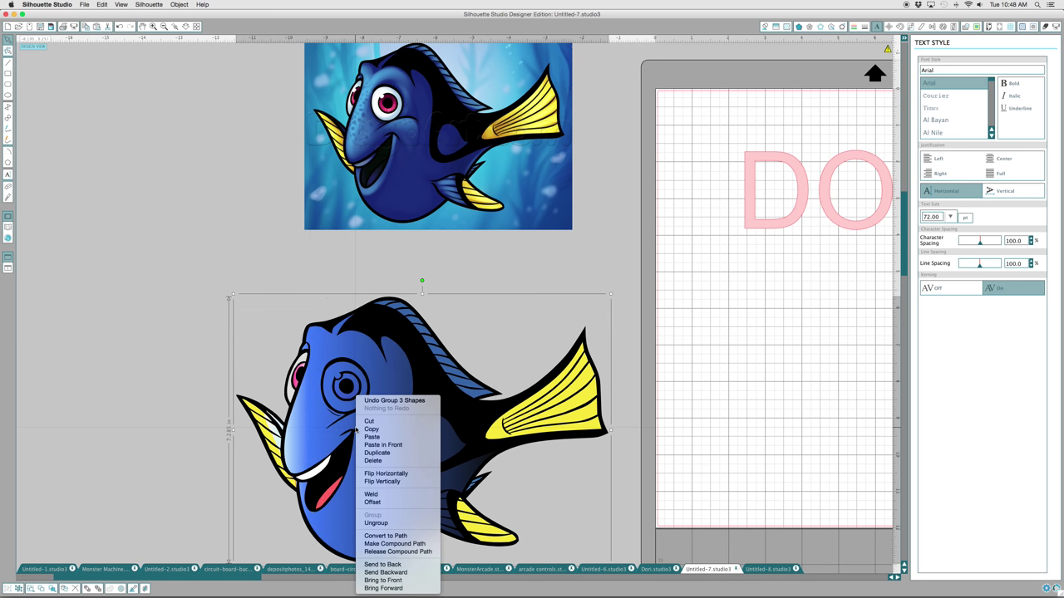
pyautogui.rightClick(373, 361)
pyautogui.rightClick(370, 358)
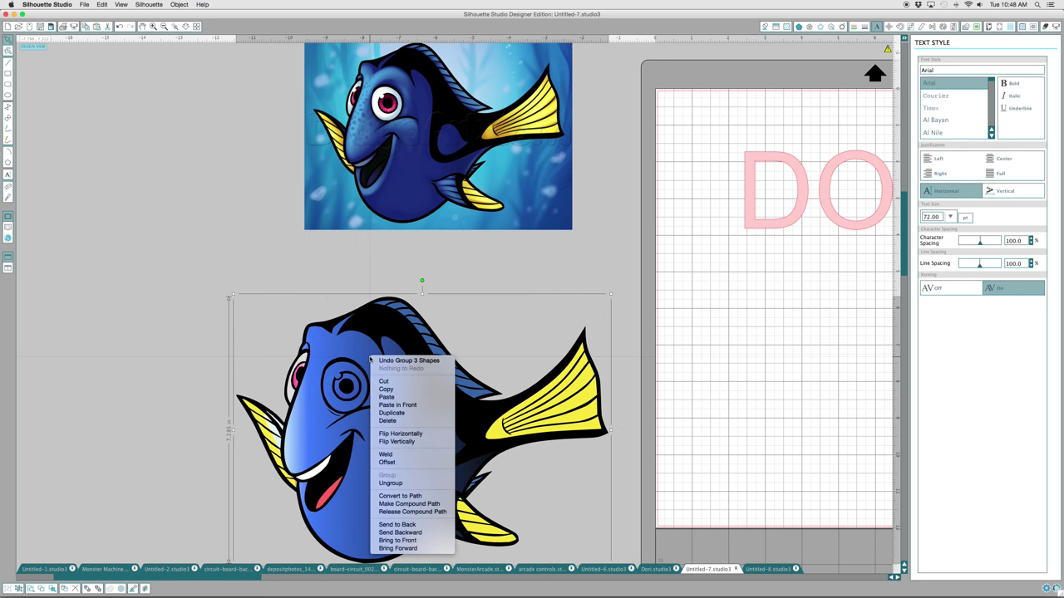
pyautogui.click(349, 349)
pyautogui.click(253, 267)
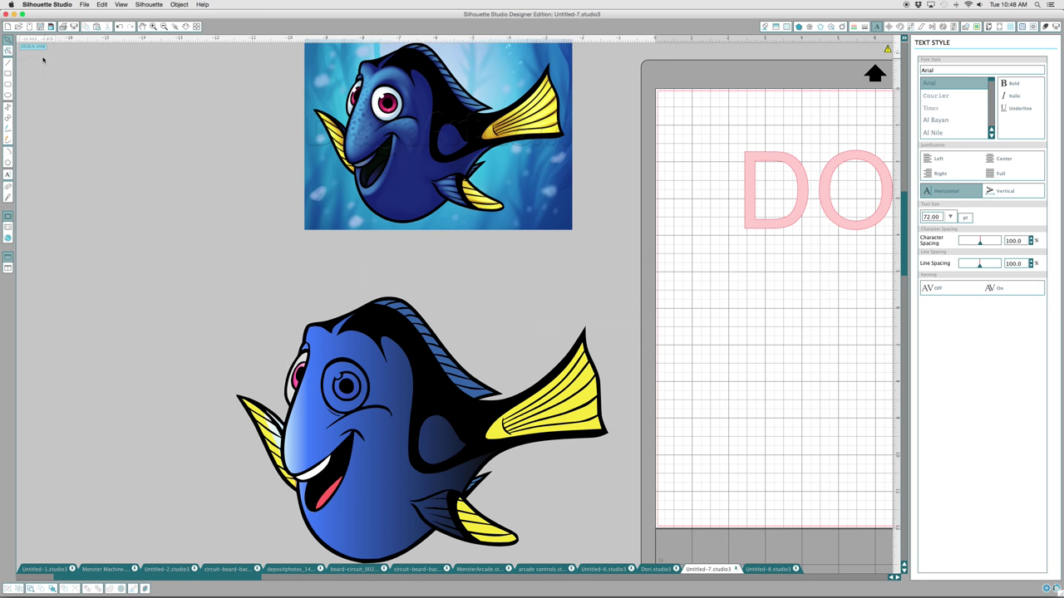
# Restore the traced outline version and line it up over the coloured fish
pyautogui.click(121, 27)
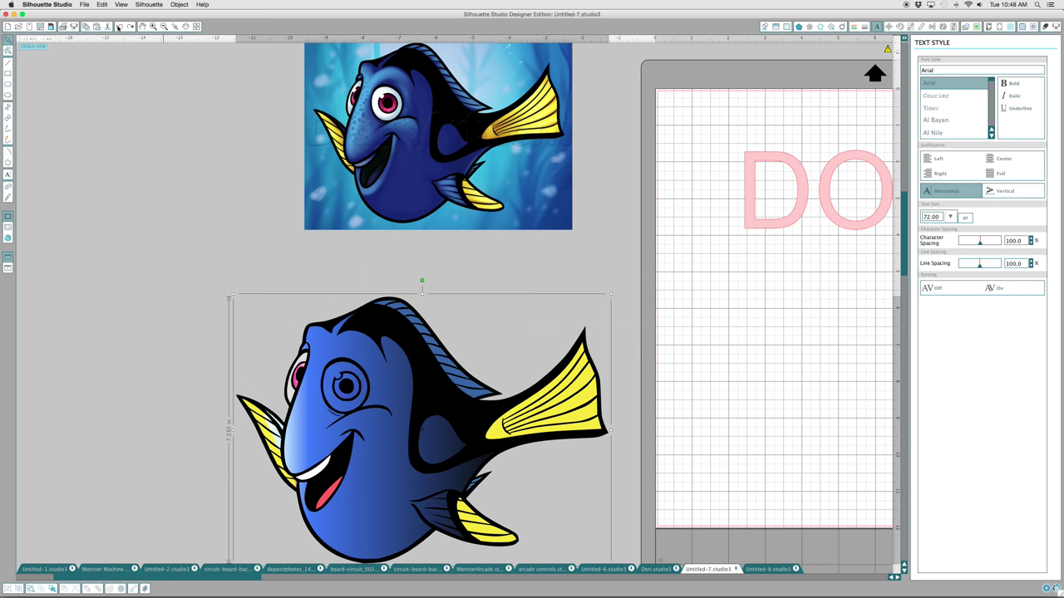
pyautogui.click(120, 28)
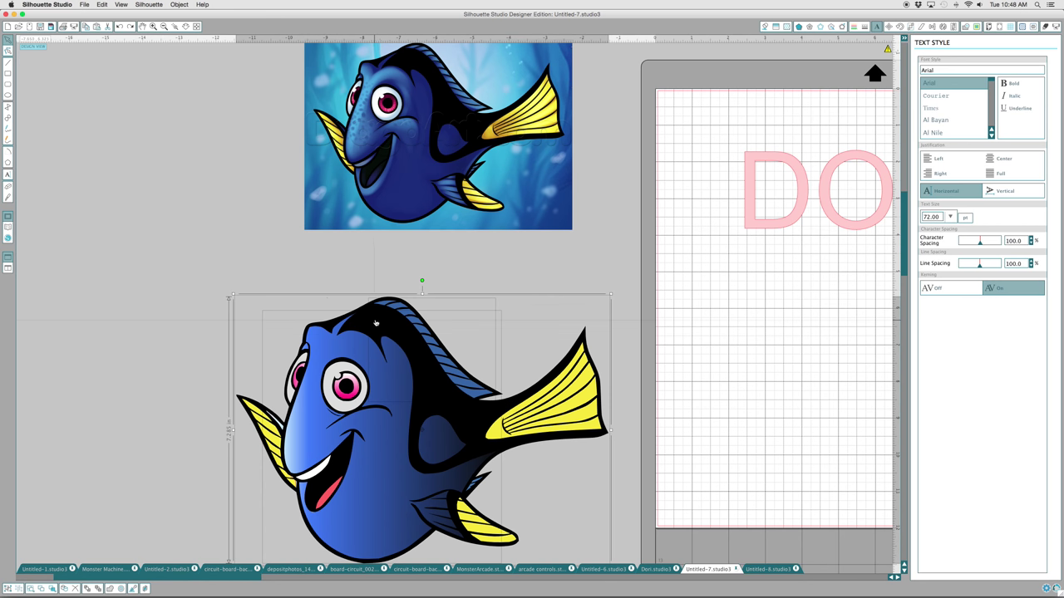
pyautogui.press('super+shift+z')
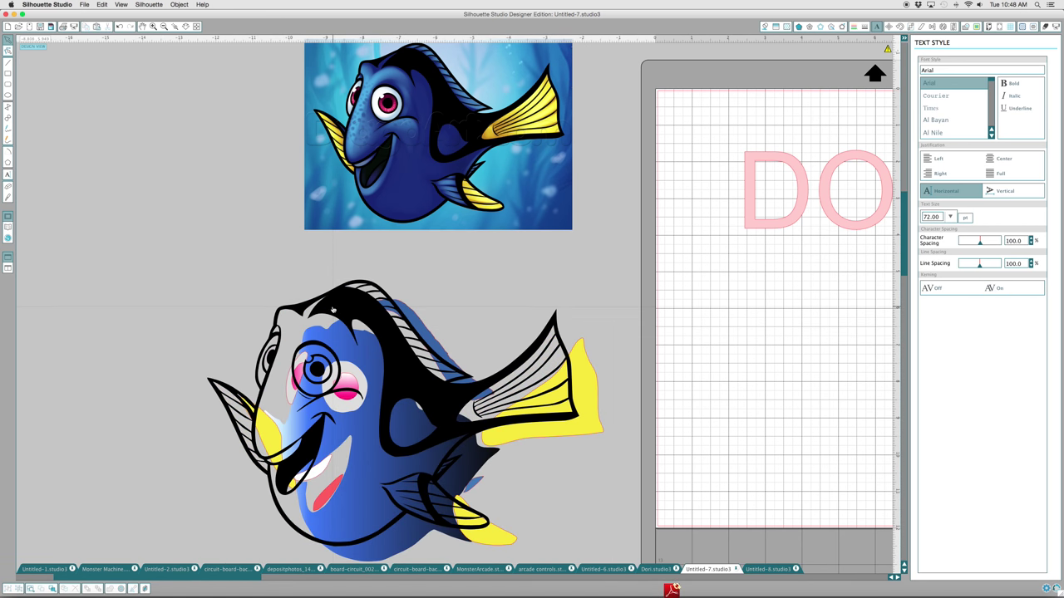
pyautogui.rightClick(331, 309)
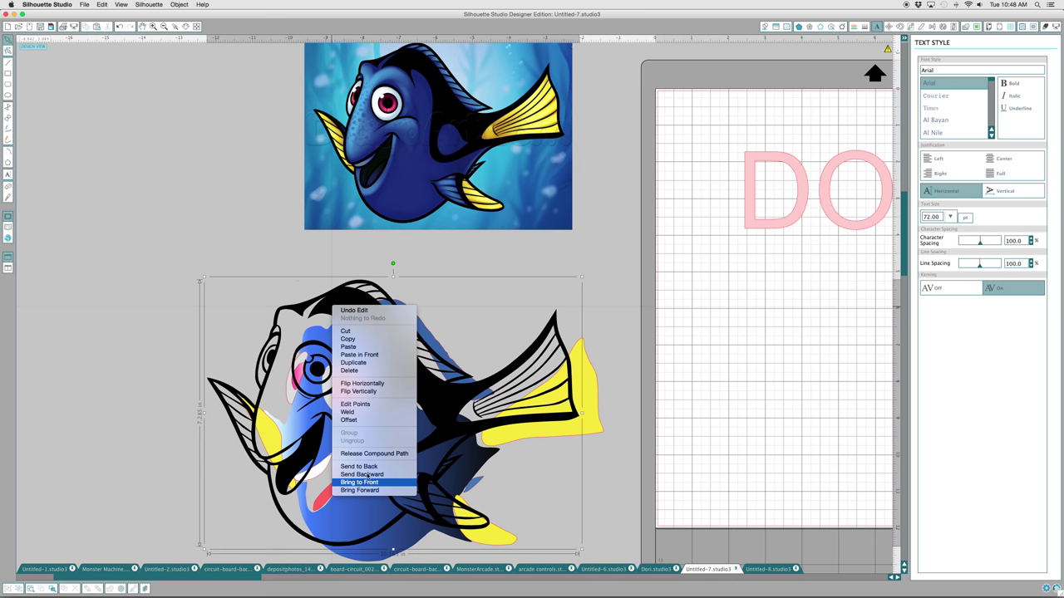
pyautogui.click(355, 306)
pyautogui.moveTo(355, 306); pyautogui.dragTo(379, 336)
# Group all the fish pieces into one object and send it to the back
pyautogui.moveTo(232, 283)
pyautogui.mouseDown()
pyautogui.moveTo(525, 316)
pyautogui.moveTo(610, 441)
pyautogui.moveTo(606, 568)
pyautogui.mouseUp()
pyautogui.rightClick(421, 405)
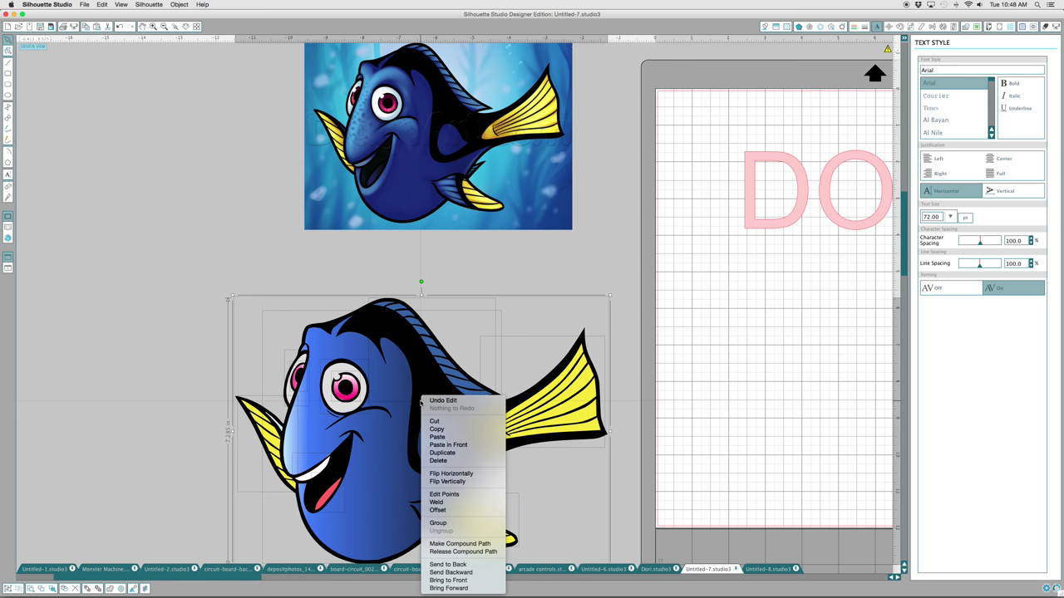
pyautogui.click(443, 524)
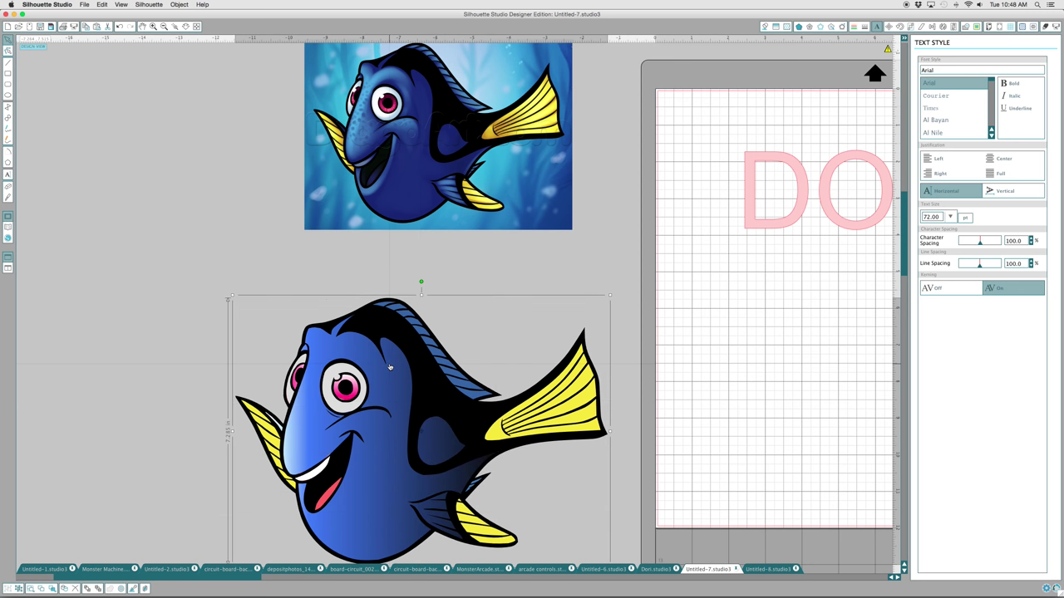
pyautogui.rightClick(390, 364)
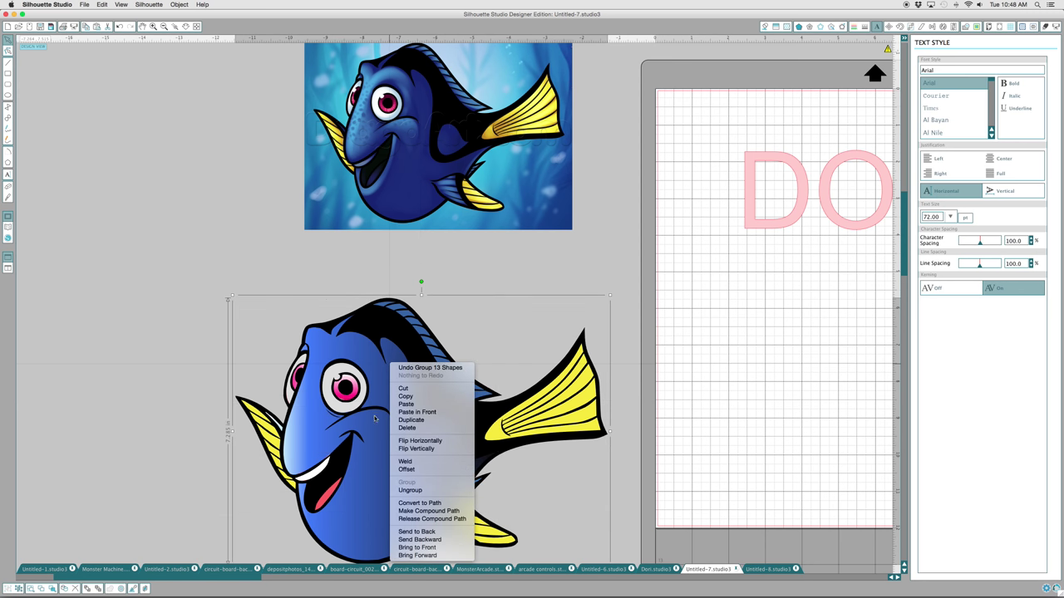
pyautogui.click(424, 531)
# Move the fish onto the mat behind the DORY text and finish editing the text
pyautogui.moveTo(387, 446); pyautogui.dragTo(806, 224)
pyautogui.hscroll(5, 752, 421)
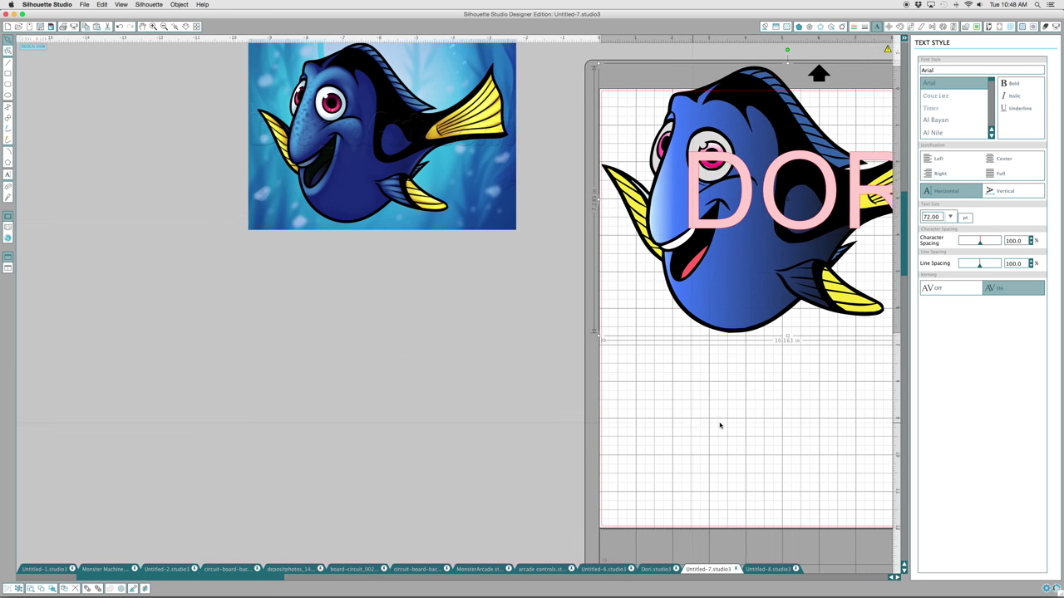
pyautogui.hscroll(20, 720, 425)
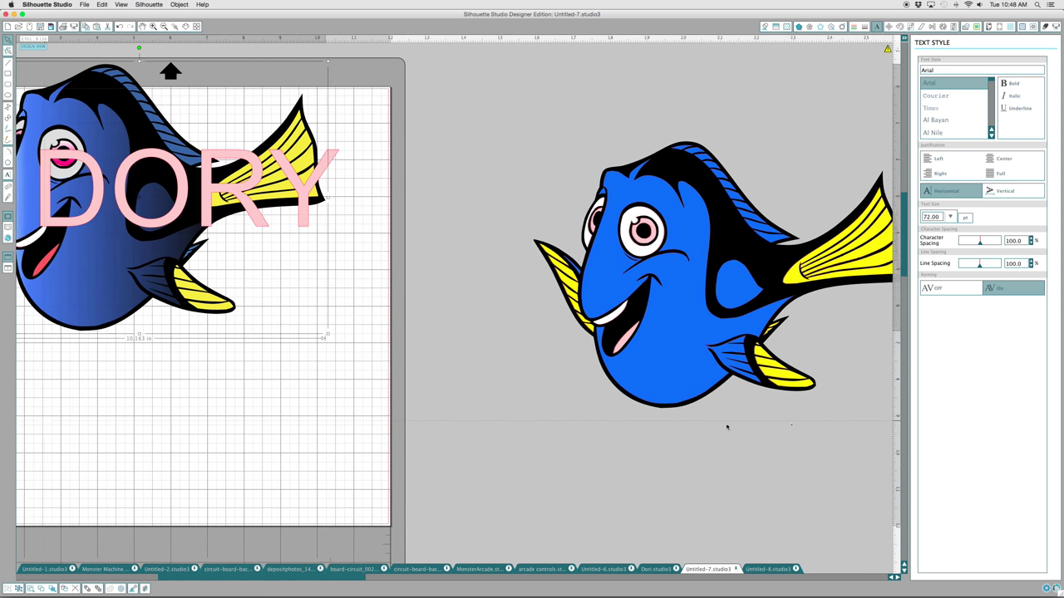
pyautogui.hscroll(-11, 732, 428)
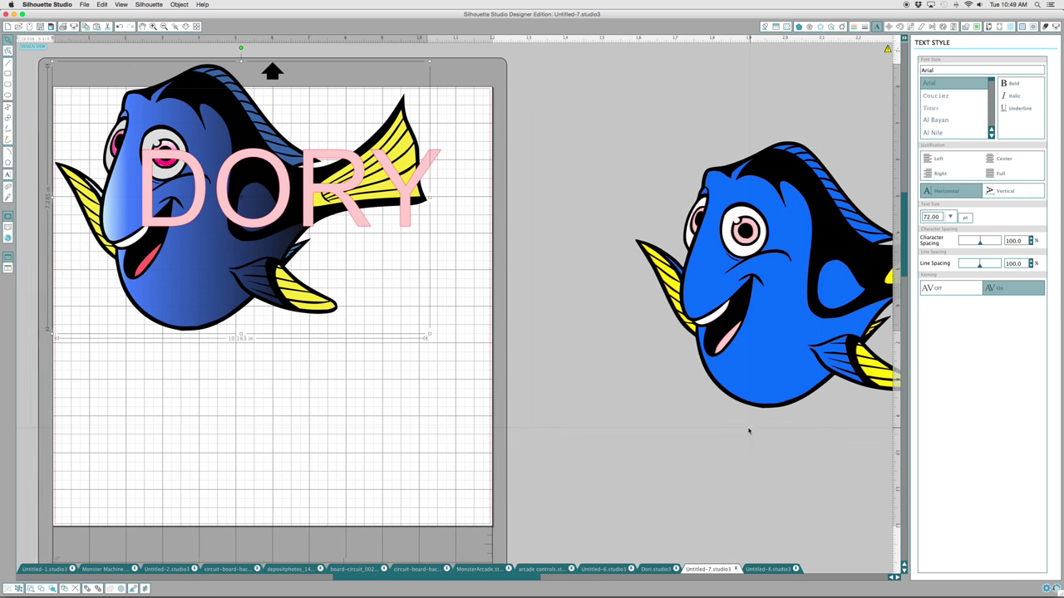
pyautogui.hscroll(-2, 739, 424)
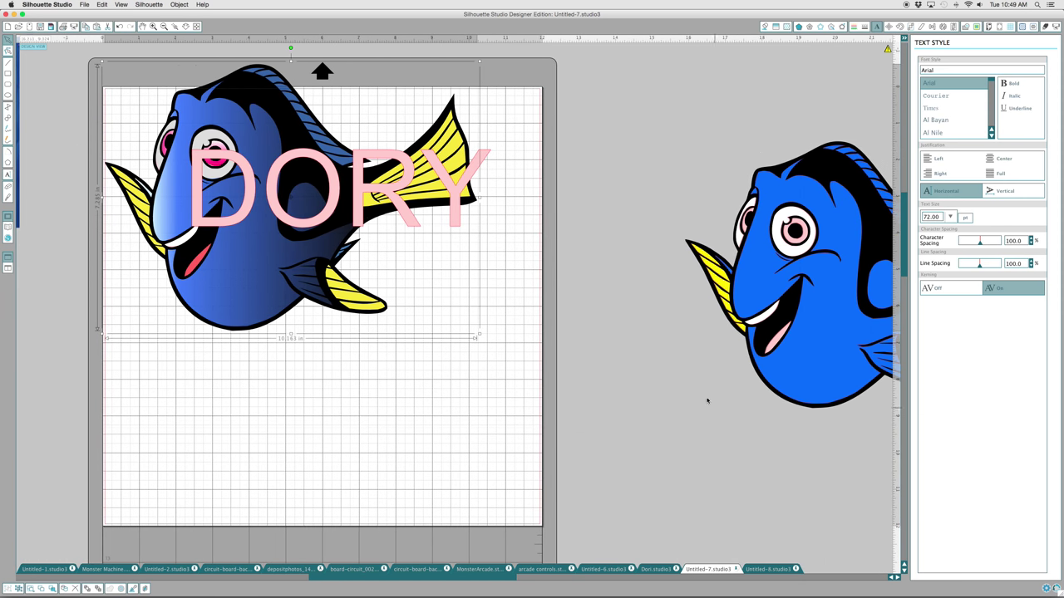
pyautogui.click(261, 205)
pyautogui.press('Escape')
pyautogui.click(177, 5)
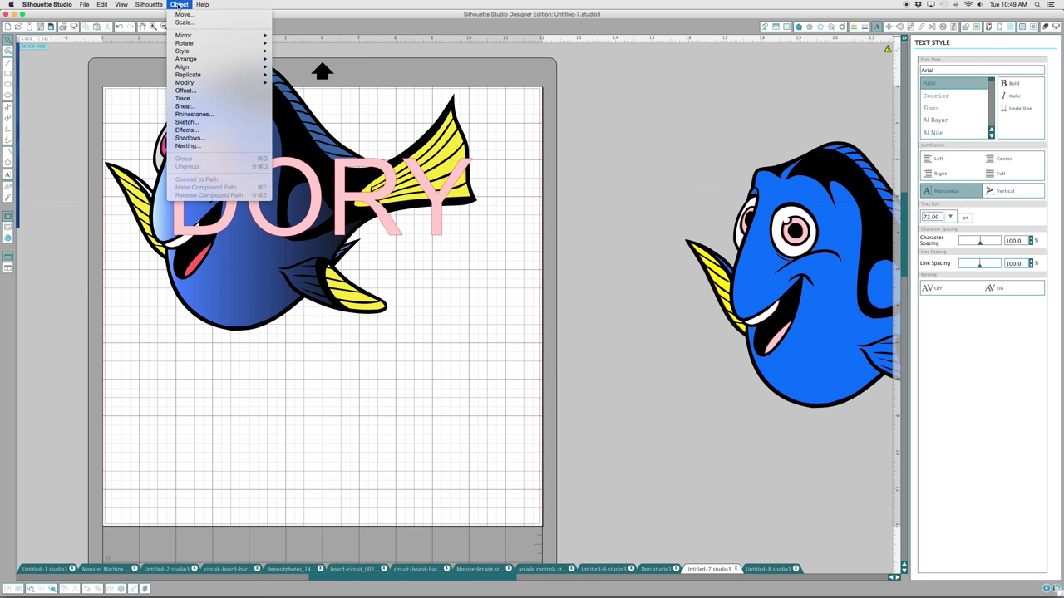
pyautogui.moveTo(177, 85)
pyautogui.click(103, 116)
# Select the fish and DORY text together and apply Modify > Subtract
pyautogui.moveTo(167, 87); pyautogui.dragTo(469, 334)
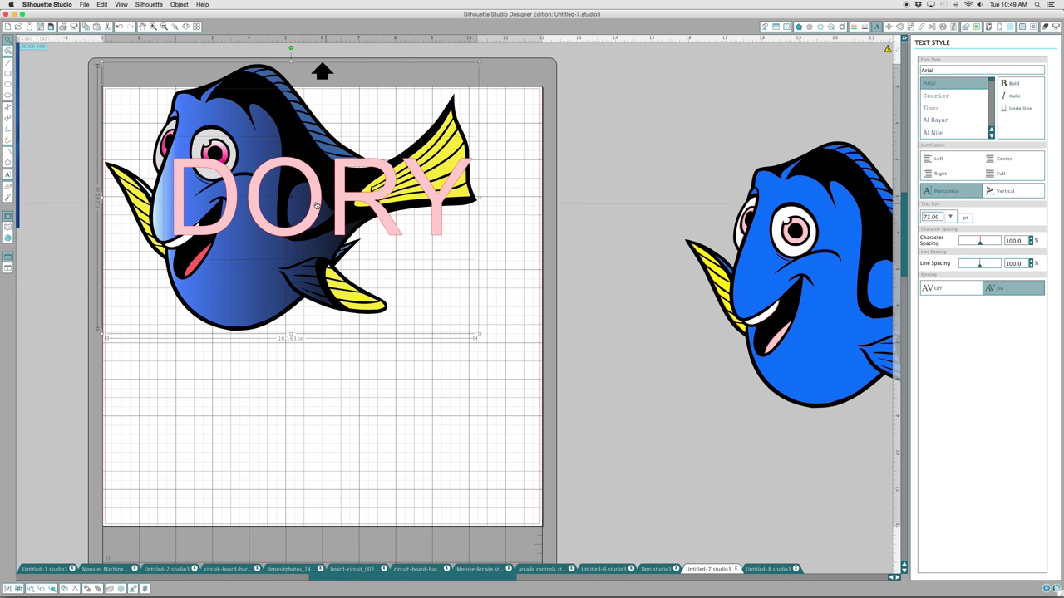
pyautogui.click(180, 5)
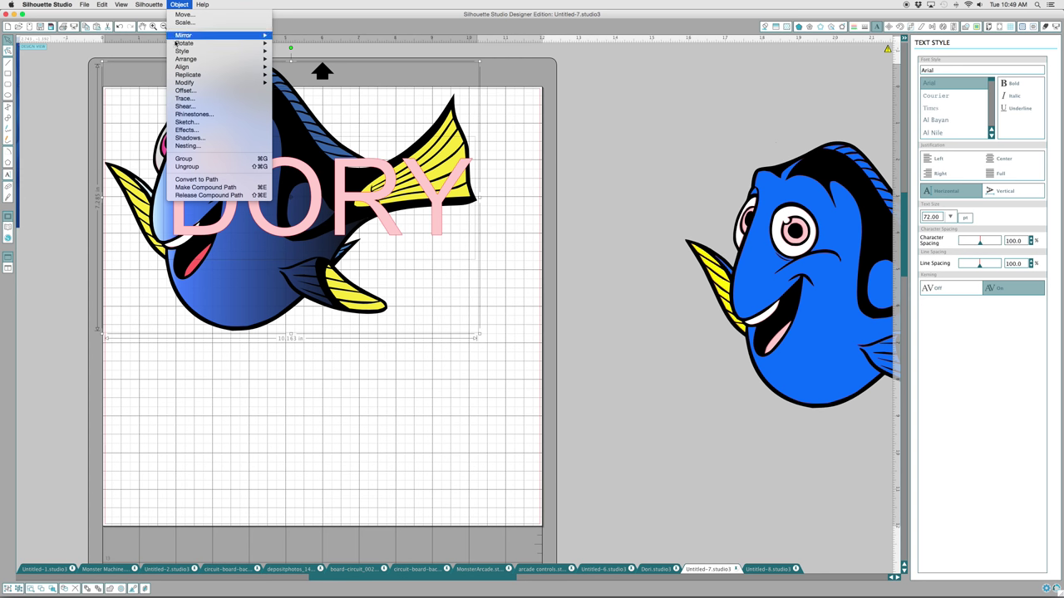
pyautogui.moveTo(184, 82)
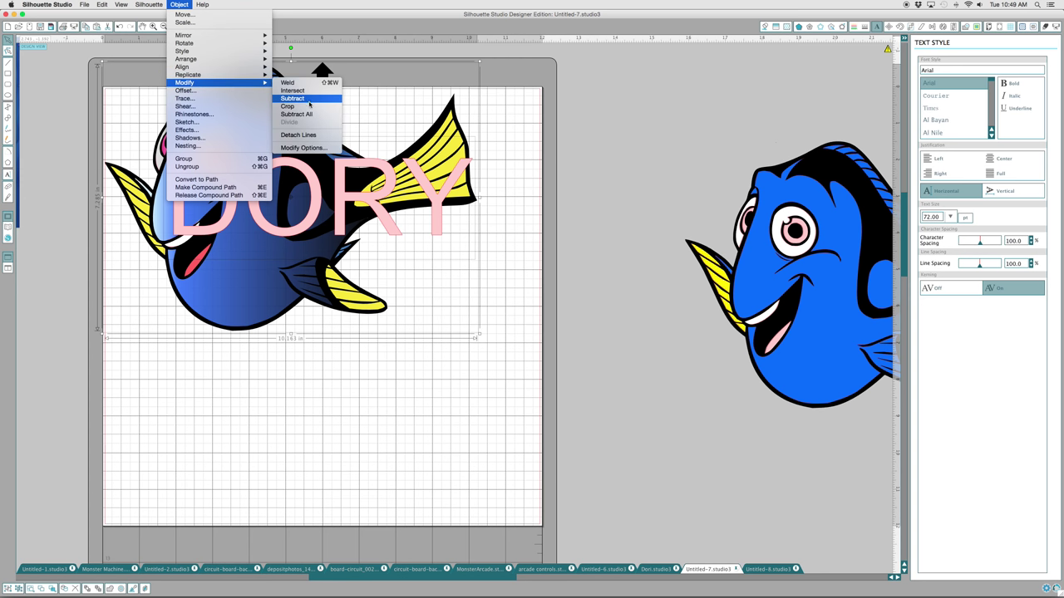
pyautogui.click(310, 99)
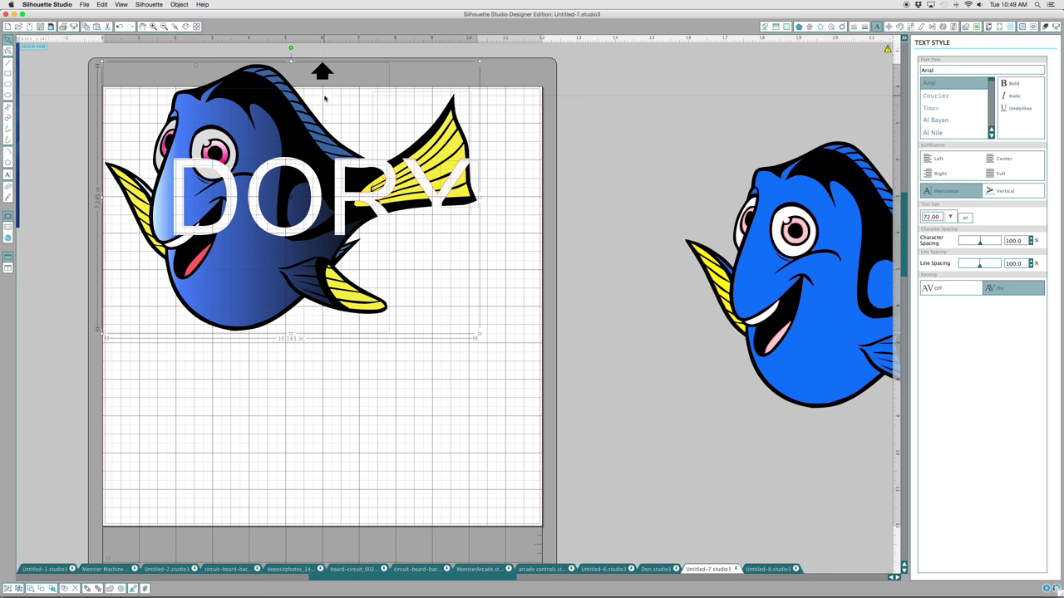
# Undo the subtract and move the pink DORY text below the fish
pyautogui.click(117, 27)
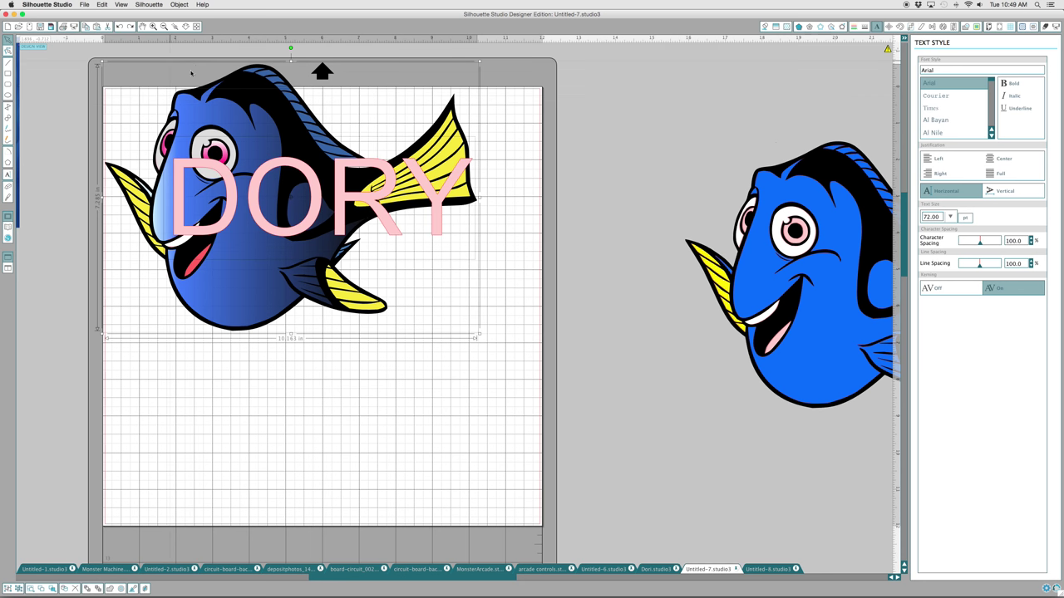
pyautogui.press('super+z')
pyautogui.press('super+z')
pyautogui.press('super+z')
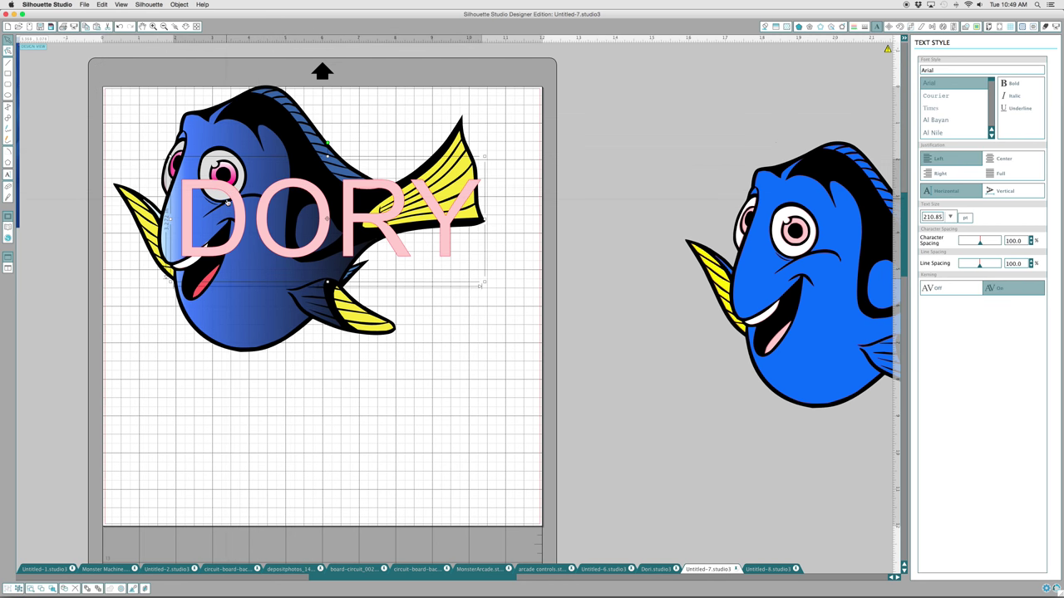
pyautogui.moveTo(227, 202); pyautogui.dragTo(223, 410)
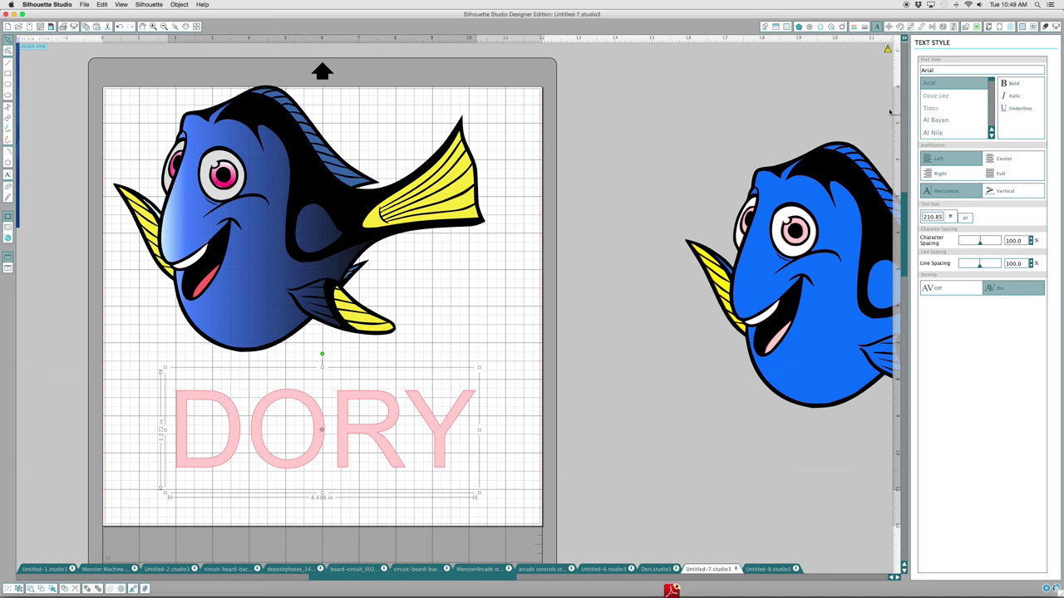
# Trace the DORY text into an outline, bring it to front, and lay it over the fish
pyautogui.click(974, 30)
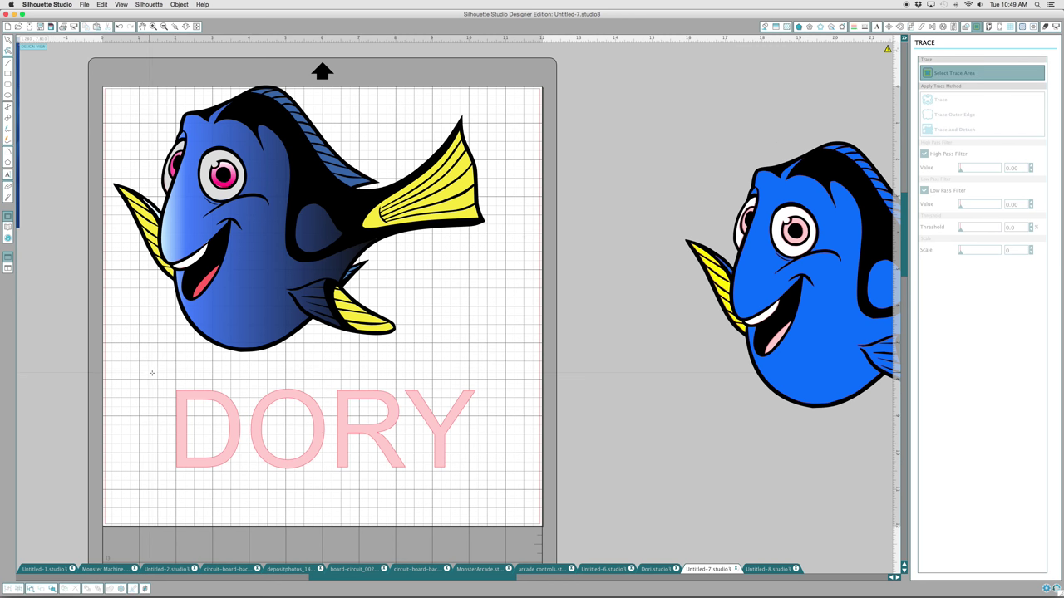
pyautogui.moveTo(152, 373)
pyautogui.mouseDown()
pyautogui.moveTo(516, 395)
pyautogui.moveTo(513, 496)
pyautogui.mouseUp()
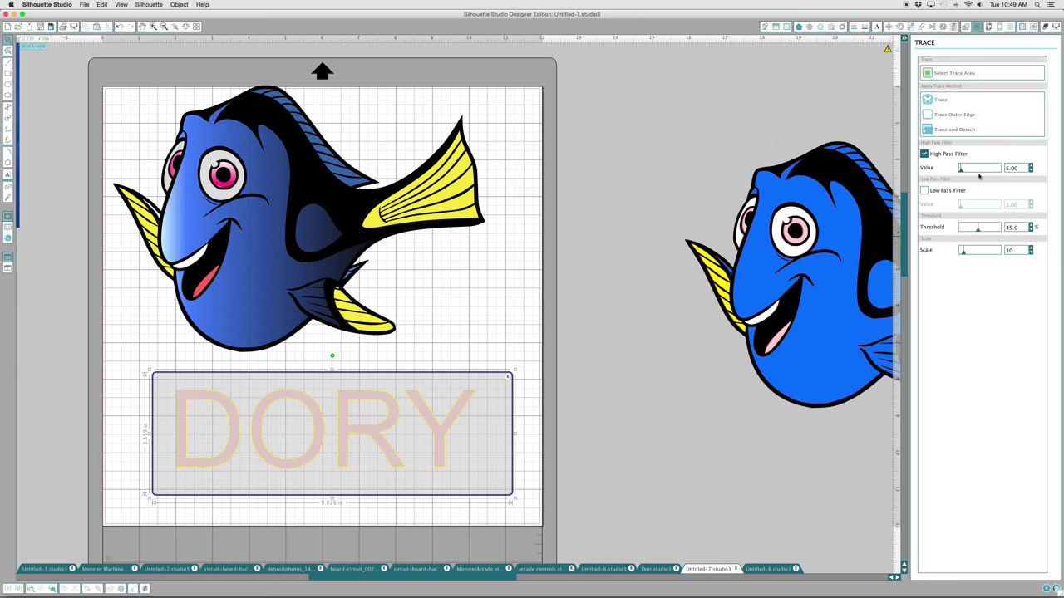
pyautogui.click(943, 99)
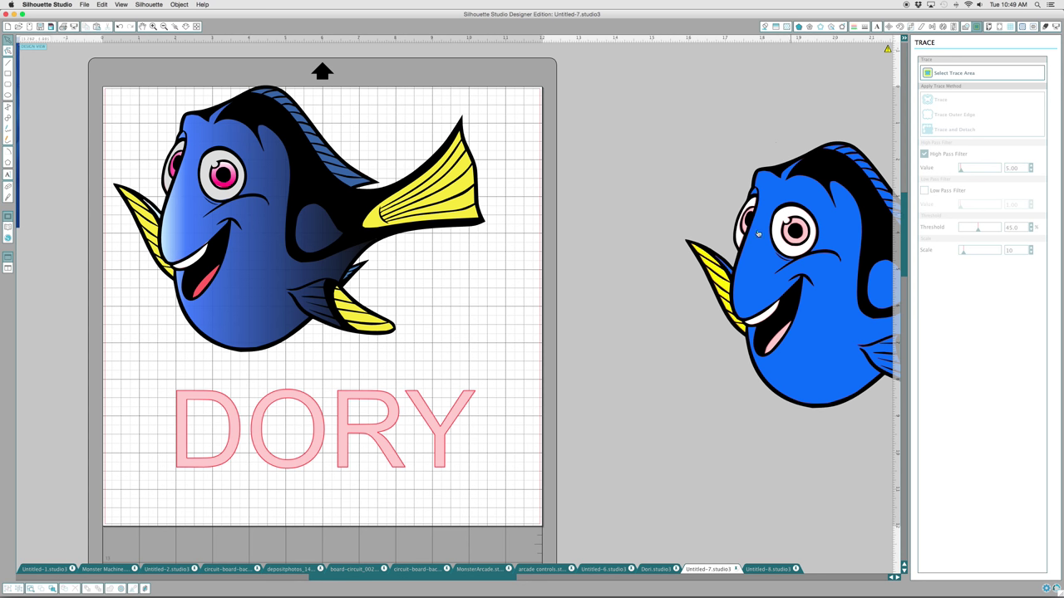
pyautogui.moveTo(422, 419)
pyautogui.mouseDown()
pyautogui.moveTo(662, 286)
pyautogui.moveTo(465, 251)
pyautogui.moveTo(654, 324)
pyautogui.mouseUp()
pyautogui.rightClick(653, 314)
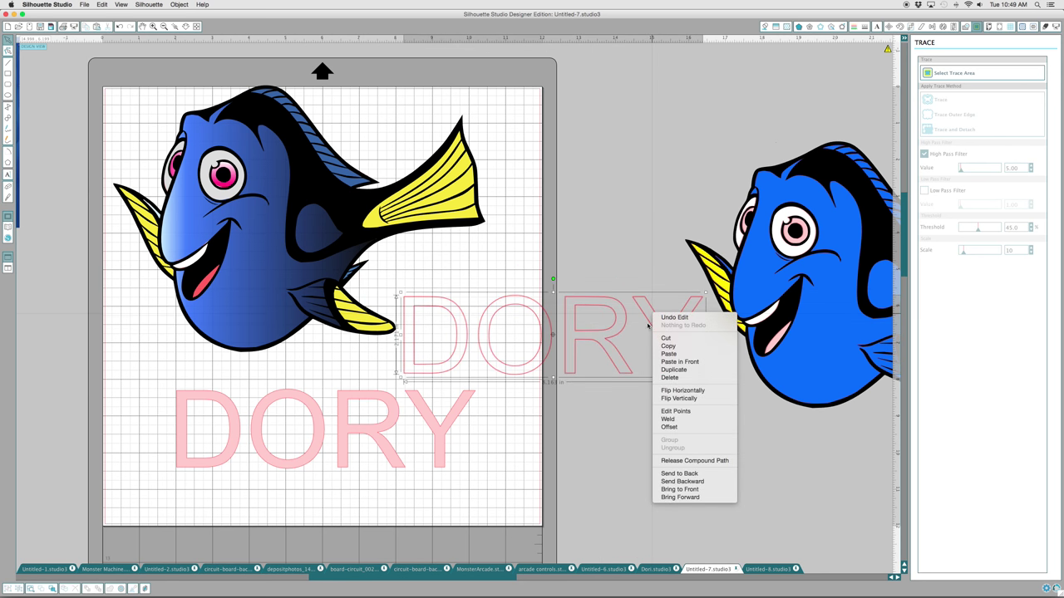
pyautogui.click(690, 490)
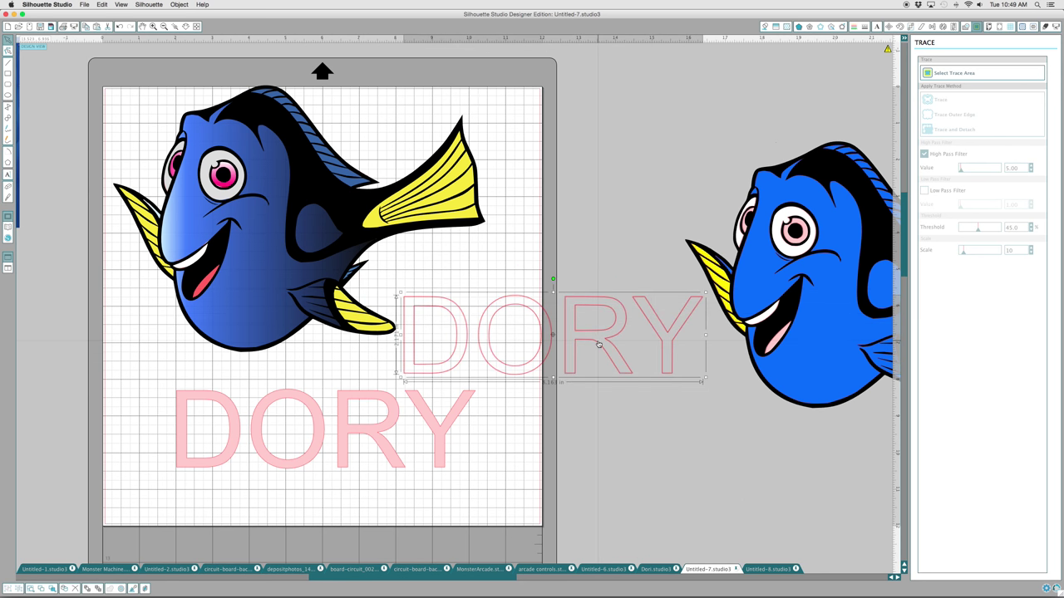
pyautogui.moveTo(600, 345); pyautogui.dragTo(343, 224)
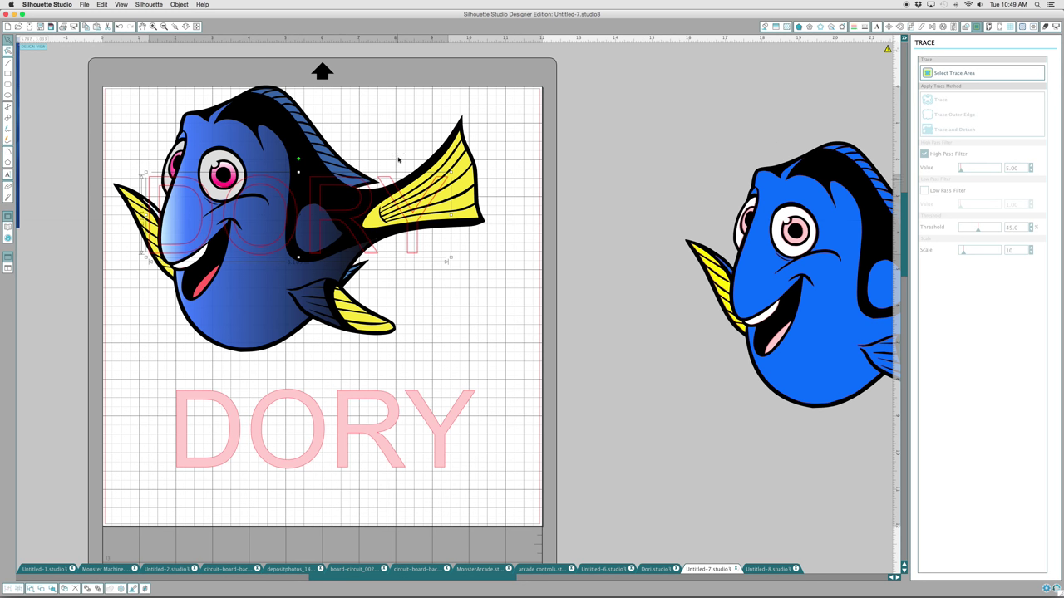
pyautogui.click(175, 94)
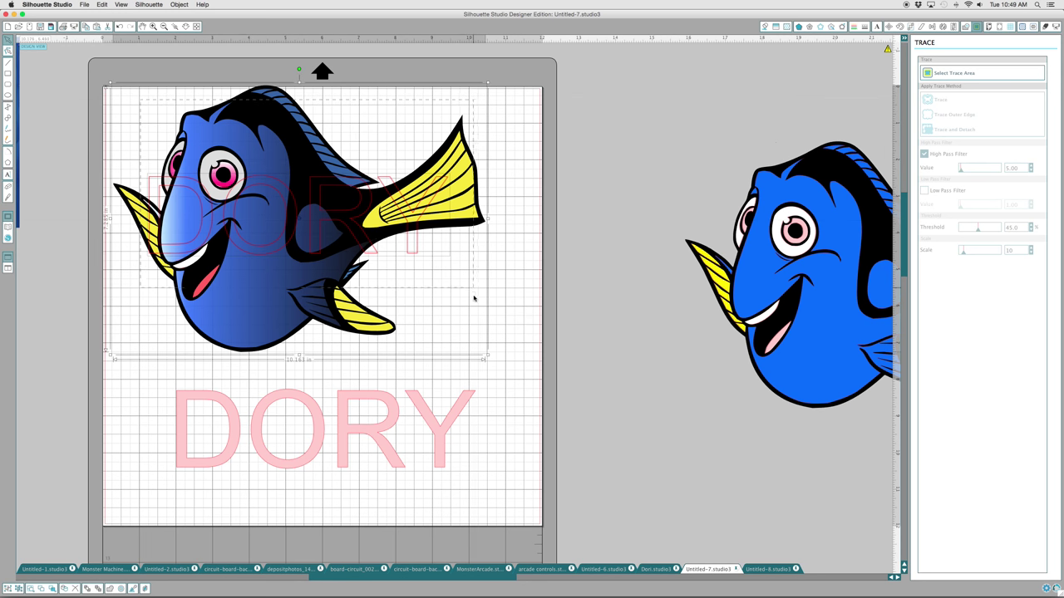
pyautogui.click(178, 5)
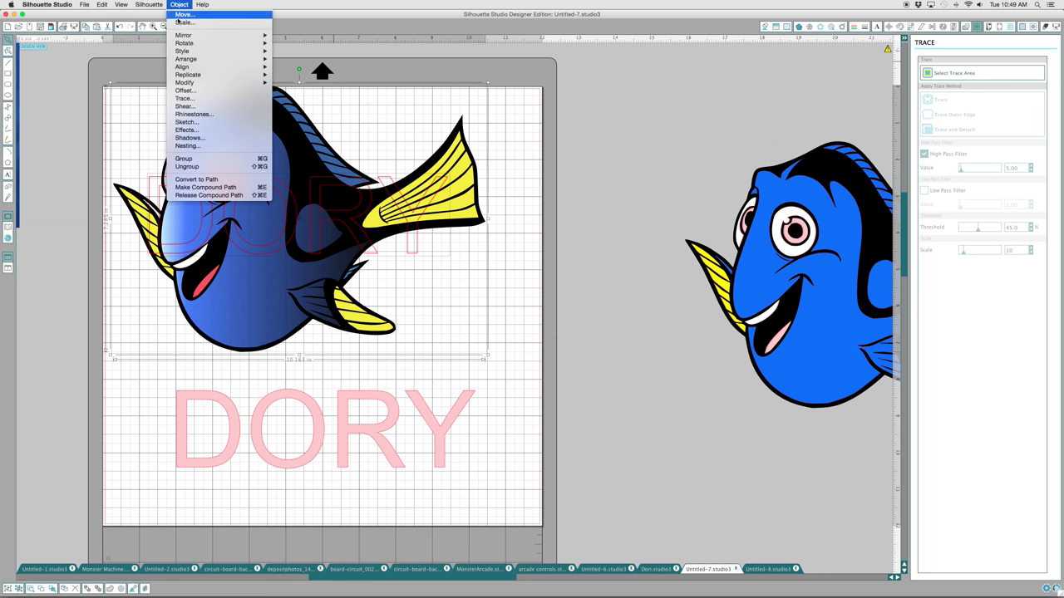
pyautogui.moveTo(218, 83)
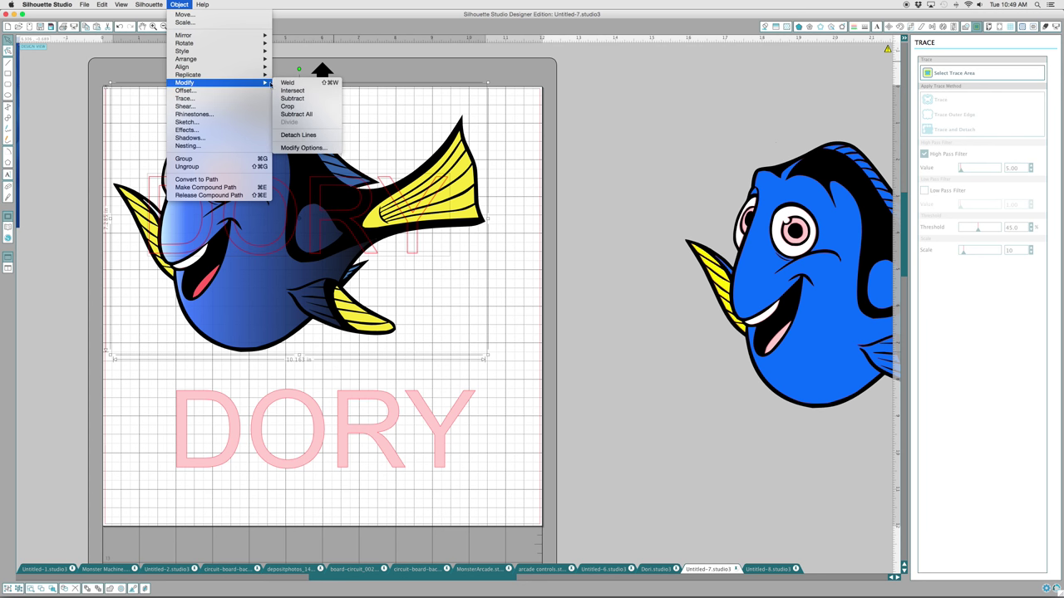
pyautogui.click(300, 99)
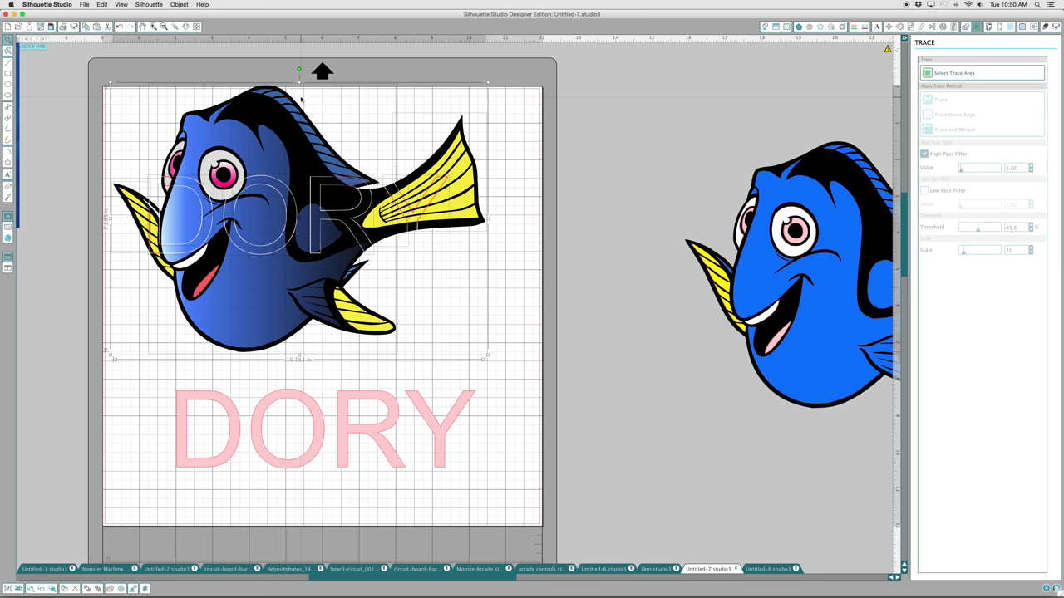
pyautogui.moveTo(279, 157); pyautogui.dragTo(286, 156)
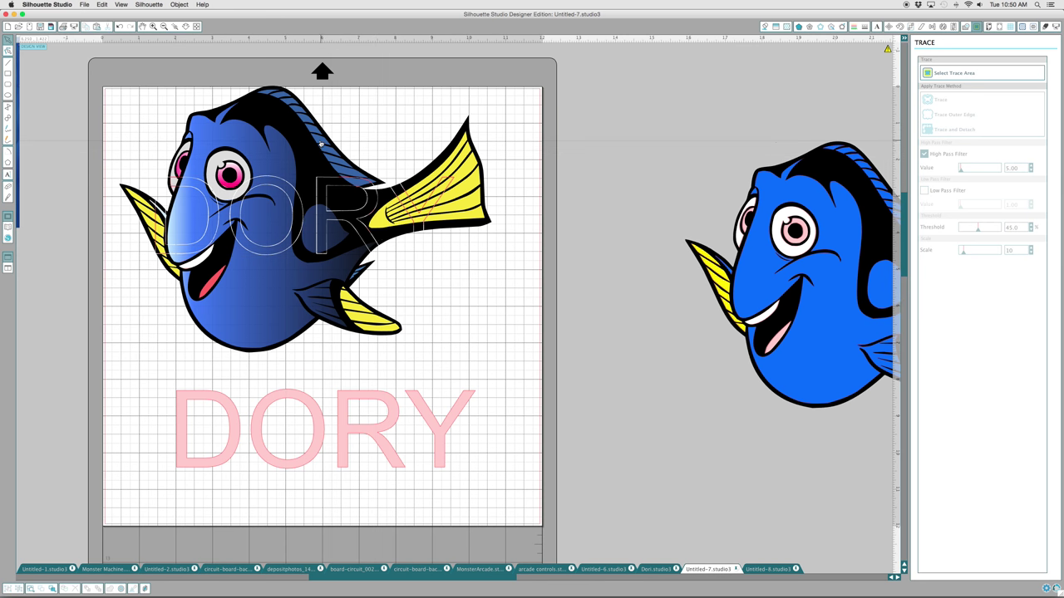
pyautogui.moveTo(219, 96); pyautogui.dragTo(542, 123)
pyautogui.moveTo(408, 214); pyautogui.dragTo(393, 317)
pyautogui.moveTo(320, 197); pyautogui.dragTo(347, 136)
pyautogui.moveTo(264, 198); pyautogui.dragTo(264, 135)
pyautogui.moveTo(190, 207); pyautogui.dragTo(177, 111)
pyautogui.click(129, 207)
pyautogui.moveTo(131, 208); pyautogui.dragTo(113, 208)
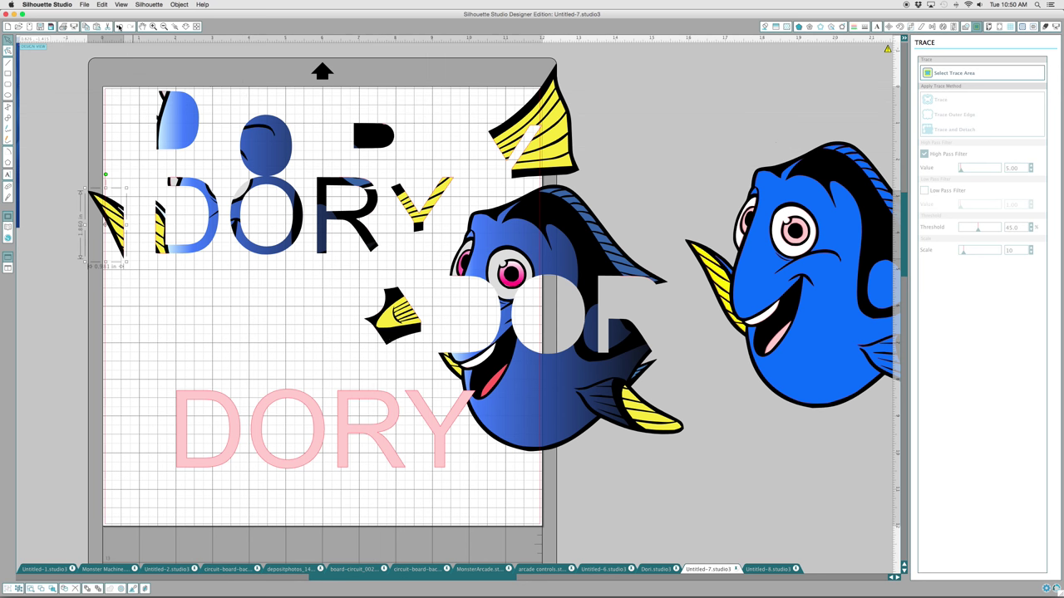
pyautogui.click(119, 26)
pyautogui.click(119, 26)
pyautogui.click(119, 27)
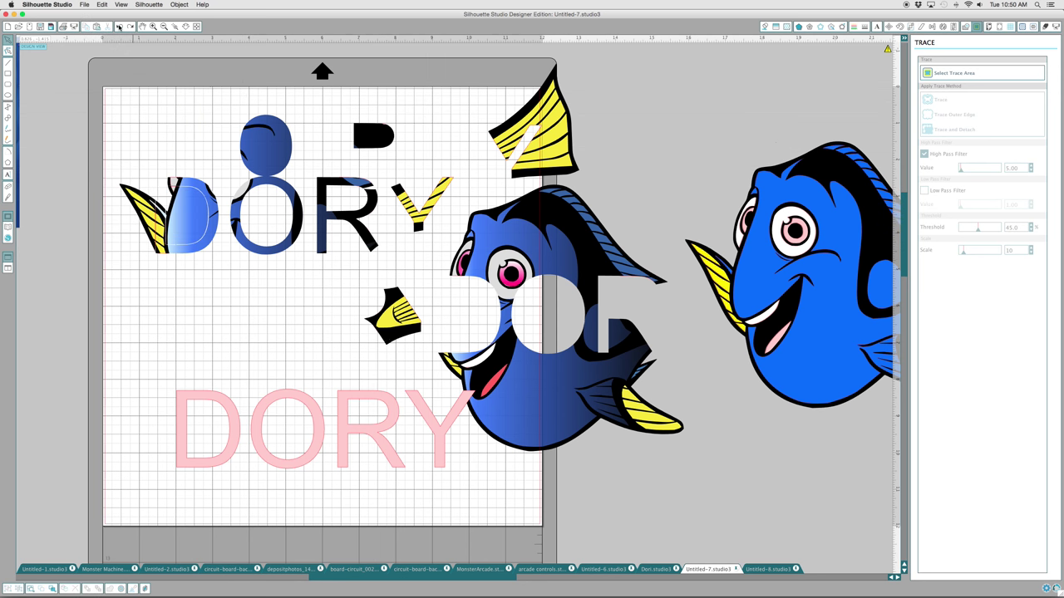
pyautogui.click(119, 26)
pyautogui.click(119, 26)
pyautogui.click(119, 26)
pyautogui.click(118, 27)
pyautogui.click(119, 27)
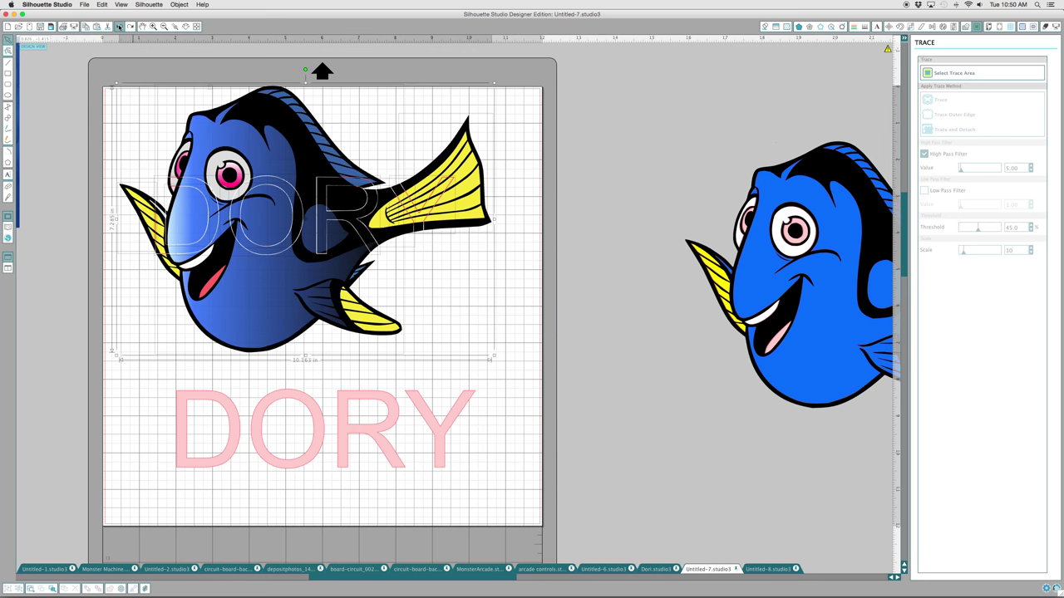
pyautogui.click(119, 27)
pyautogui.click(118, 26)
pyautogui.click(119, 27)
pyautogui.click(119, 27)
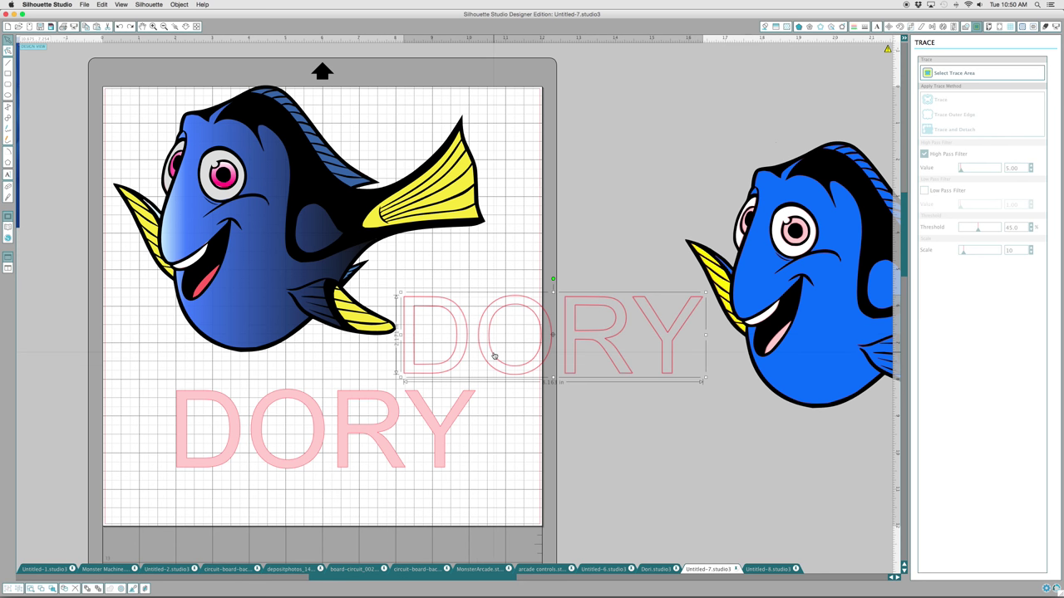
# Delete the traced DORY outline and the pink DORY text
pyautogui.press('Delete')
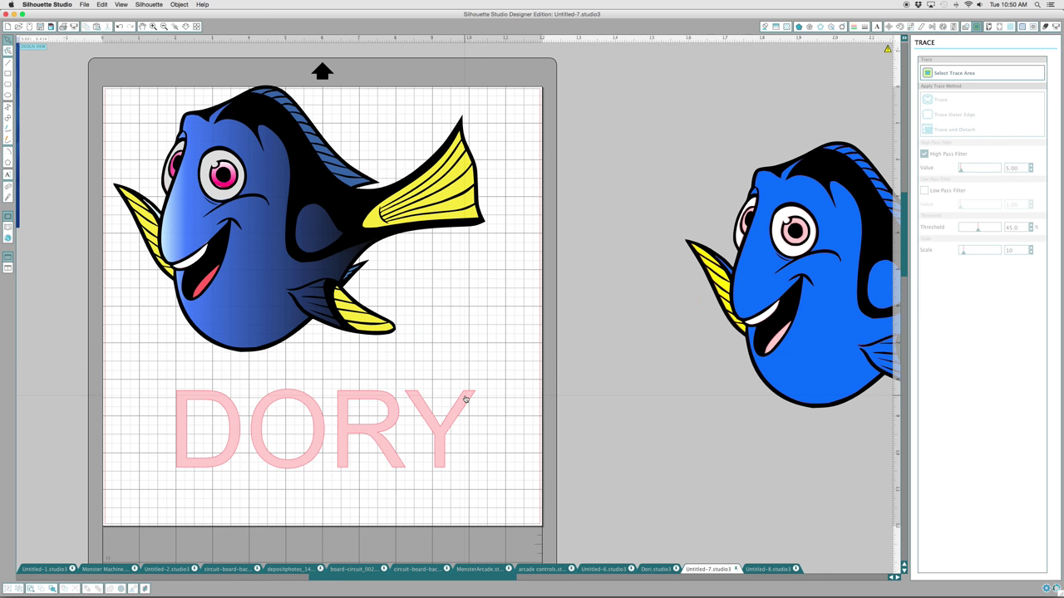
pyautogui.click(467, 397)
pyautogui.press('Delete')
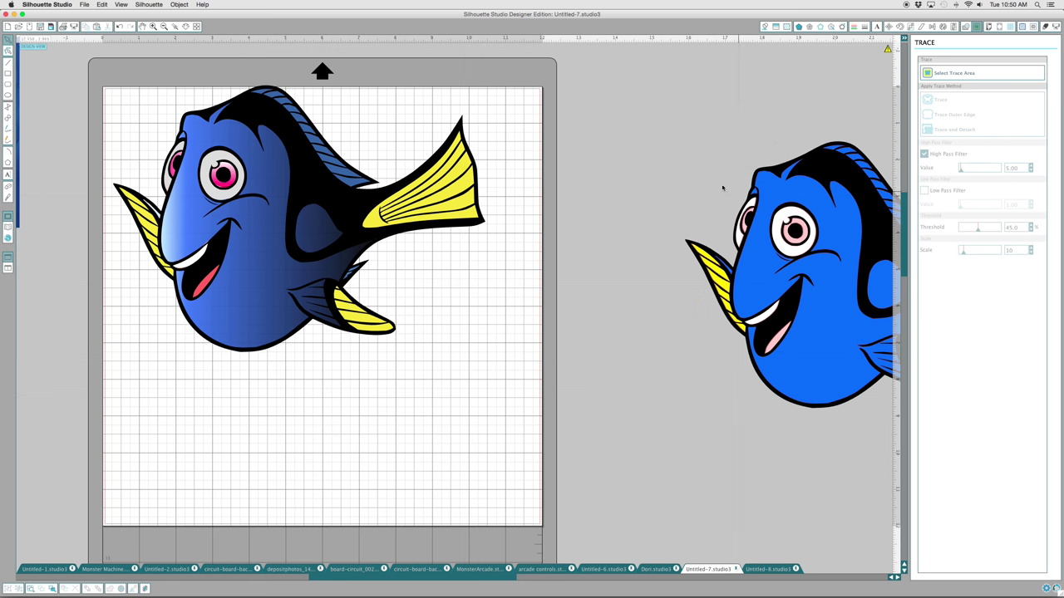
# Move the fish image off the mat to the lower left, beneath the reference picture
pyautogui.moveTo(329, 184); pyautogui.dragTo(84, 371)
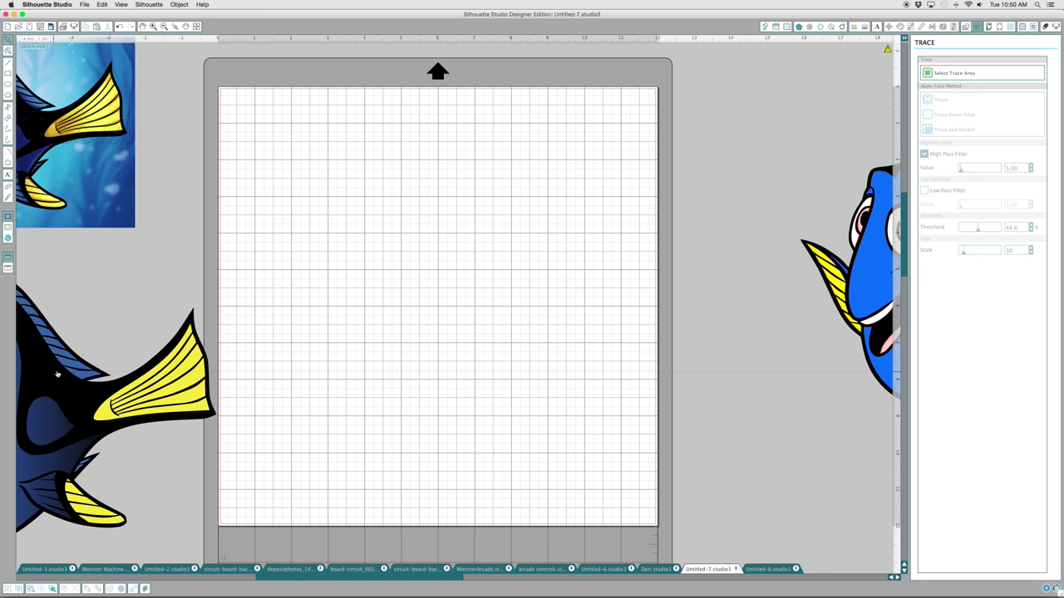
pyautogui.hscroll(1, 287, 342)
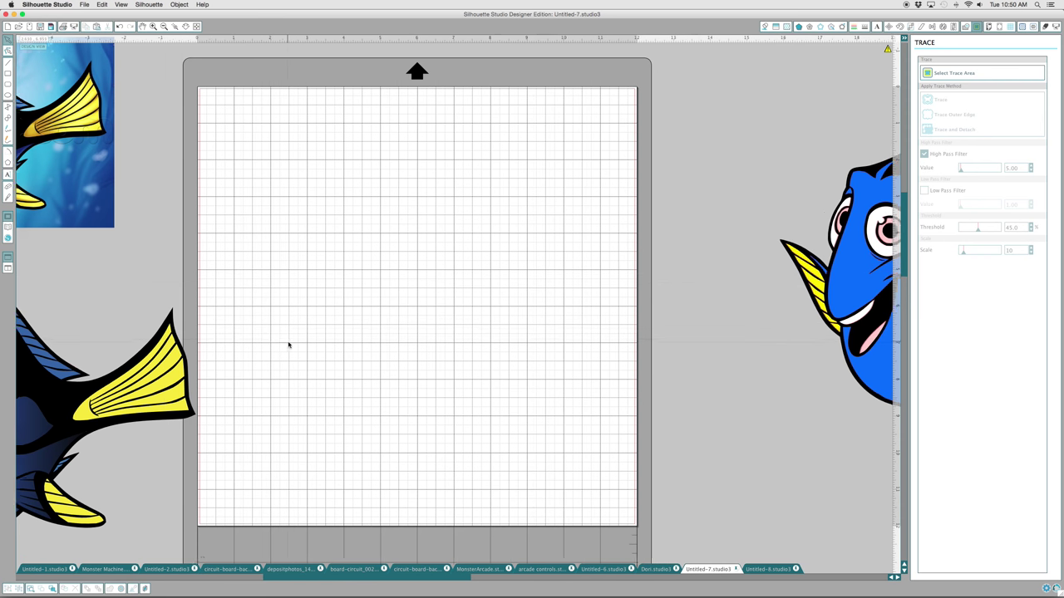
pyautogui.hscroll(-5, 289, 343)
pyautogui.hscroll(-3, 294, 345)
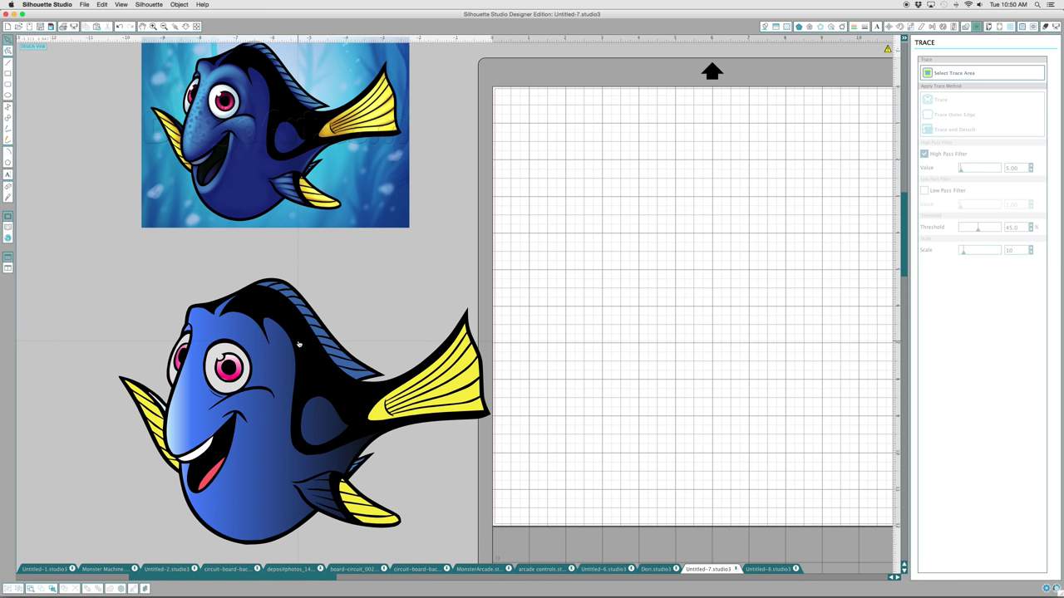
pyautogui.click(298, 343)
# Split the fish into separate layers and move the black line art onto the mat
pyautogui.rightClick(295, 343)
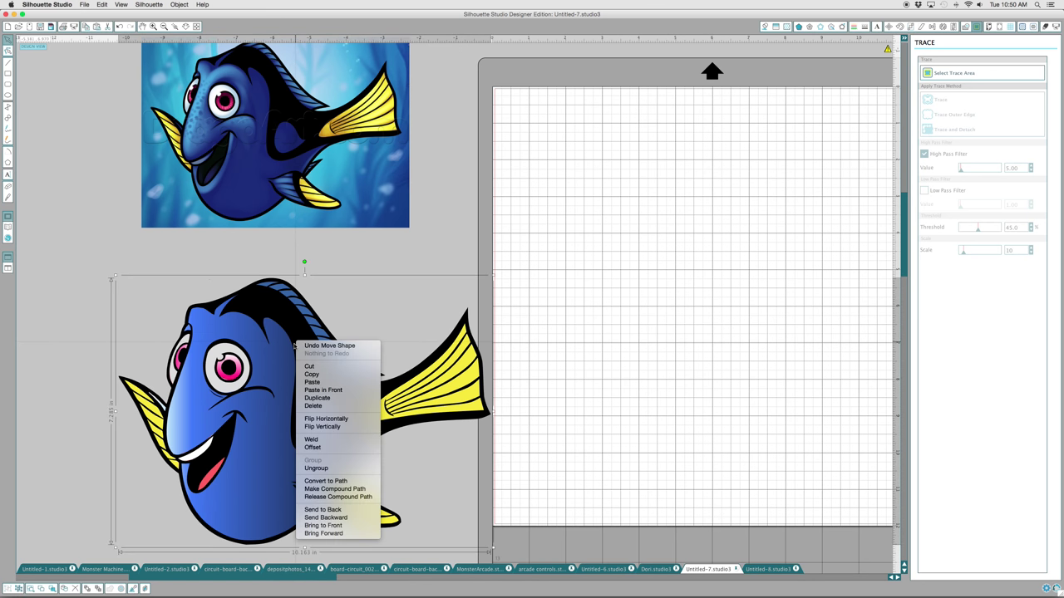
pyautogui.click(334, 469)
pyautogui.click(365, 309)
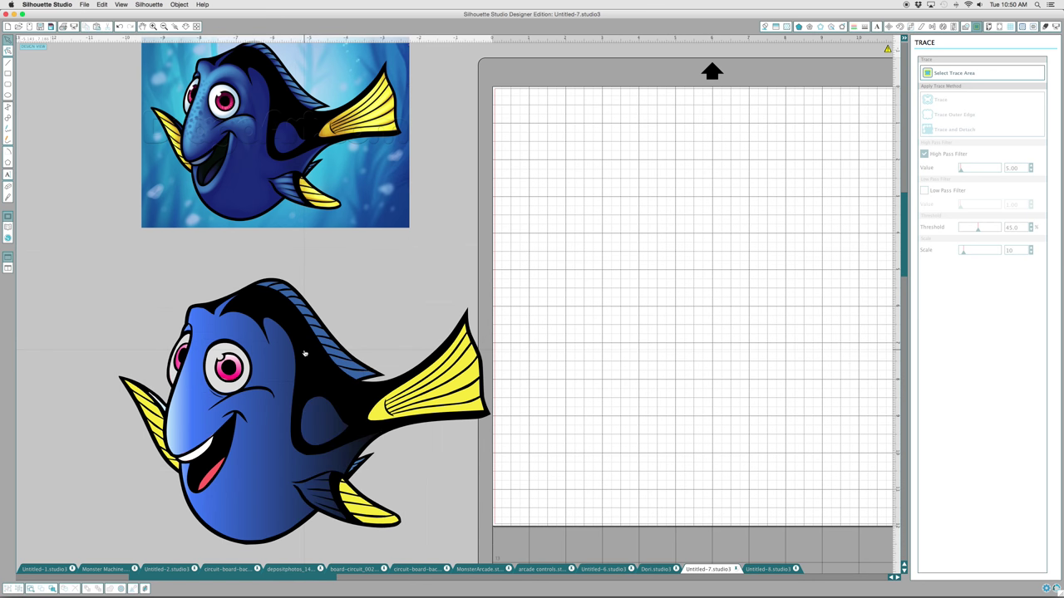
pyautogui.moveTo(304, 353); pyautogui.dragTo(731, 234)
pyautogui.hscroll(5, 485, 148)
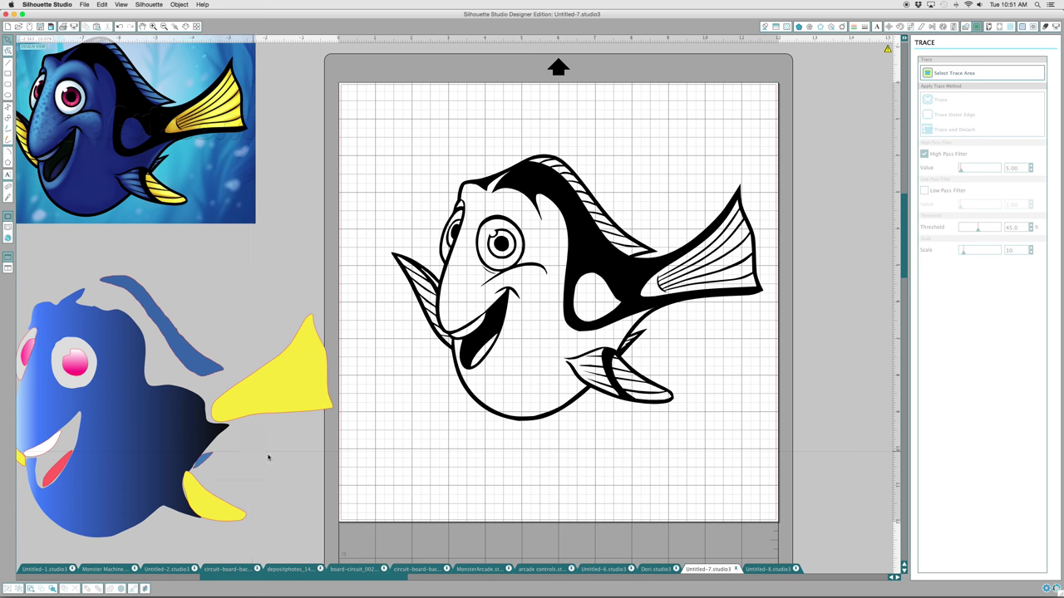
# Nudge the traced fish up and left, then draw a rectangle covering it
pyautogui.moveTo(166, 137); pyautogui.dragTo(226, 161)
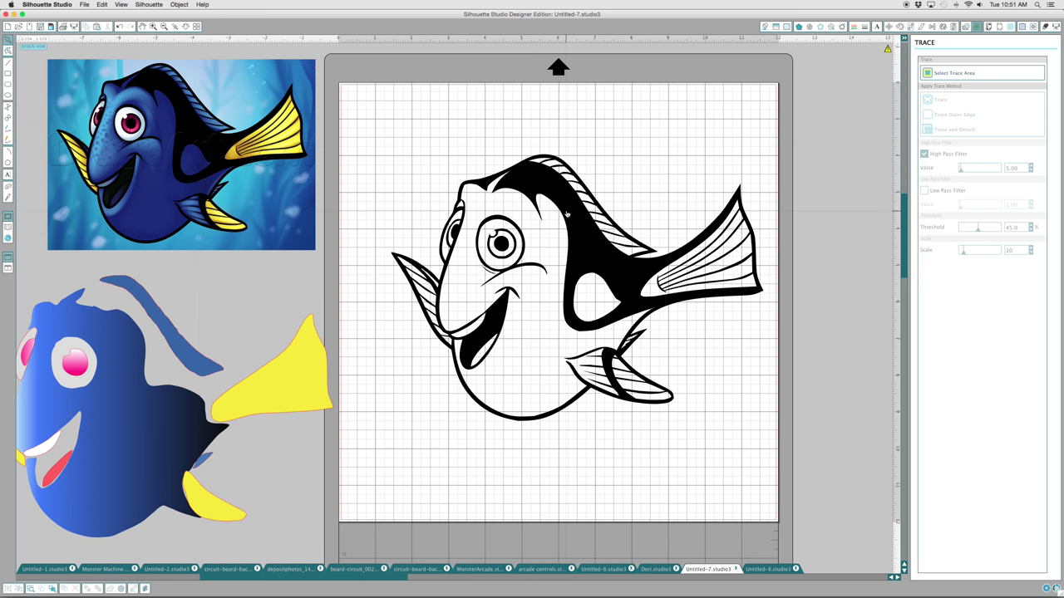
pyautogui.moveTo(566, 214); pyautogui.dragTo(543, 208)
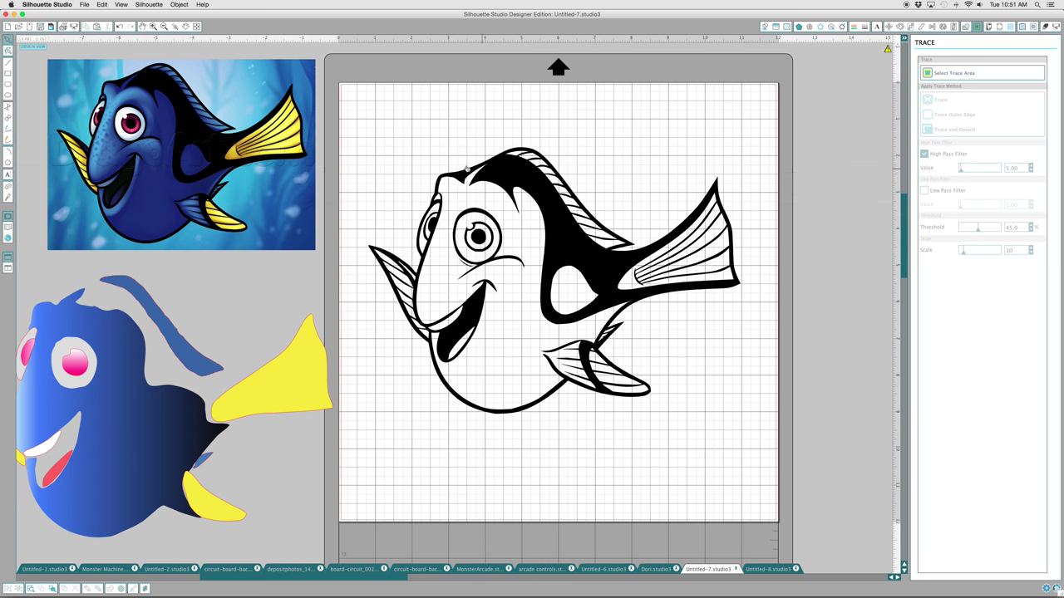
pyautogui.moveTo(352, 142); pyautogui.dragTo(777, 423)
pyautogui.moveTo(596, 249); pyautogui.dragTo(594, 242)
pyautogui.click(299, 279)
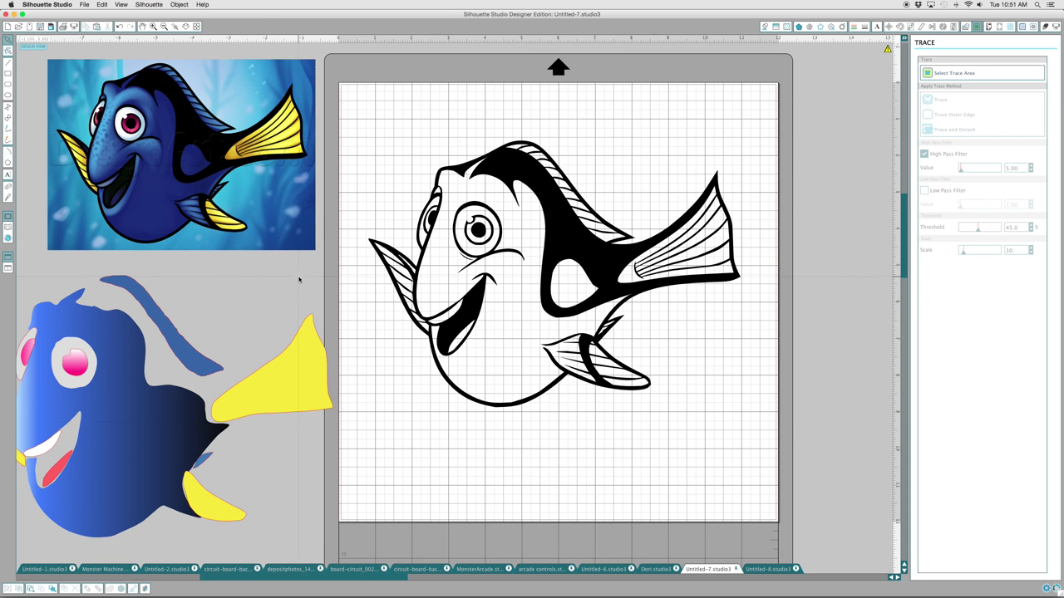
pyautogui.click(8, 73)
pyautogui.moveTo(349, 119)
pyautogui.mouseDown()
pyautogui.moveTo(545, 125)
pyautogui.moveTo(720, 195)
pyautogui.moveTo(772, 370)
pyautogui.moveTo(771, 435)
pyautogui.mouseUp()
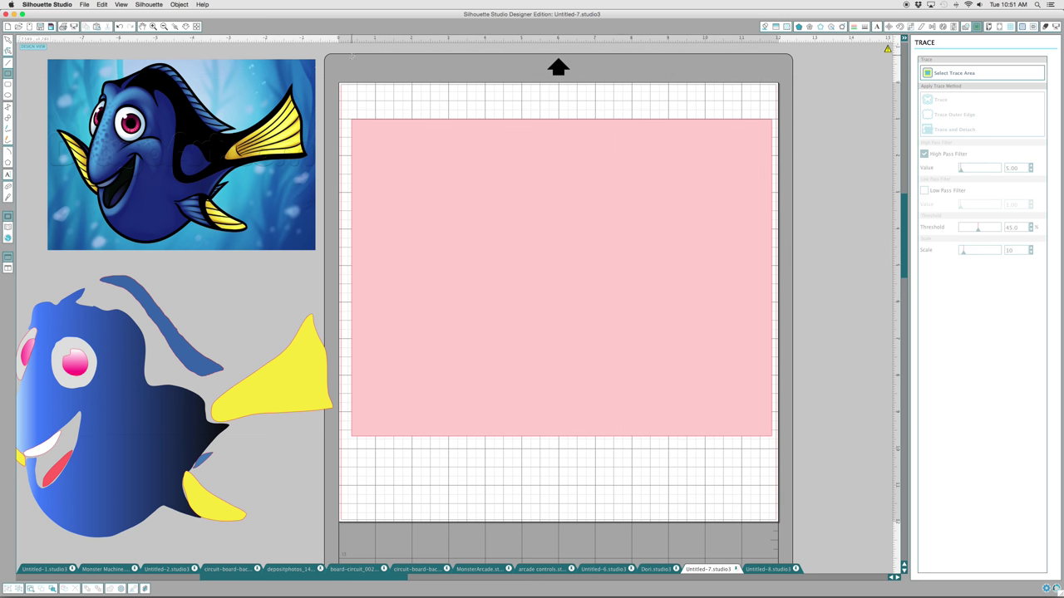
# Bring the black Dory line art in front of the pink rectangle
pyautogui.click(9, 39)
pyautogui.rightClick(617, 129)
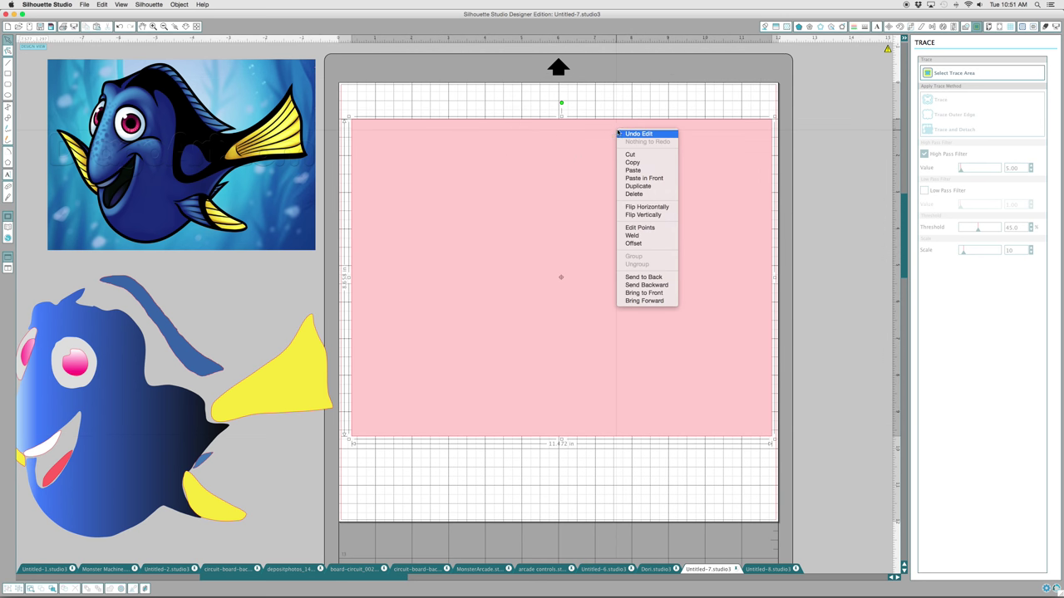
pyautogui.click(665, 292)
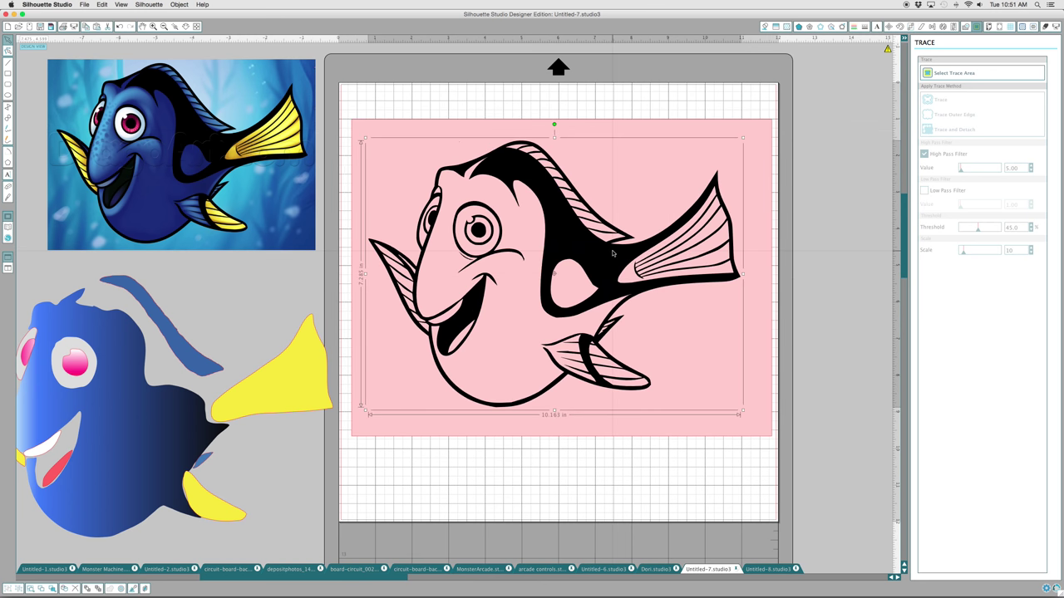
pyautogui.rightClick(613, 253)
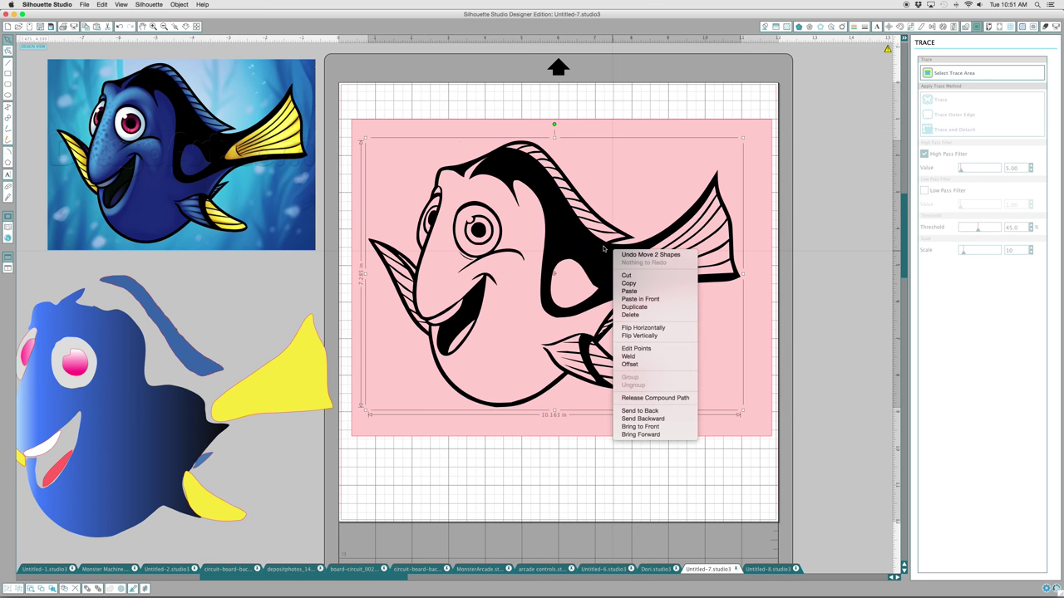
pyautogui.click(649, 428)
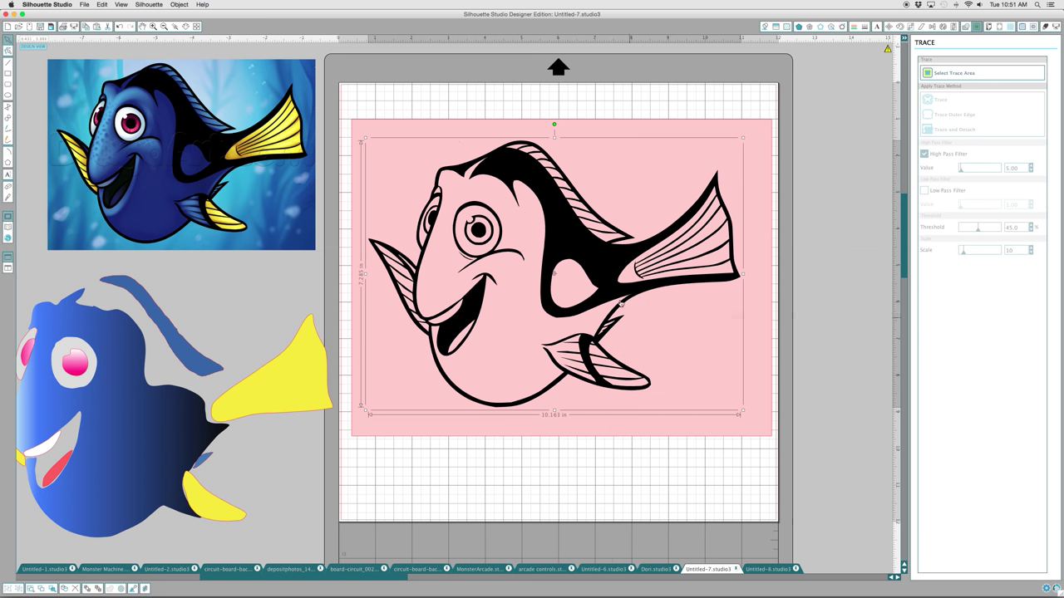
# Subtract the black line art from the pink rectangle and drag the leftover frame below the mat
pyautogui.click(376, 110)
pyautogui.moveTo(346, 110); pyautogui.dragTo(752, 438)
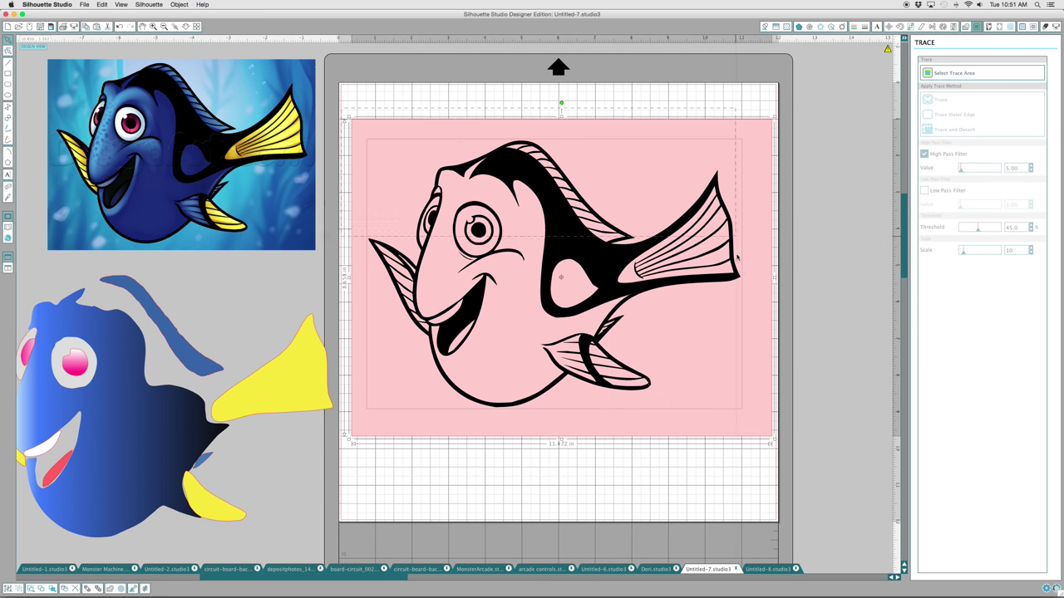
pyautogui.click(179, 5)
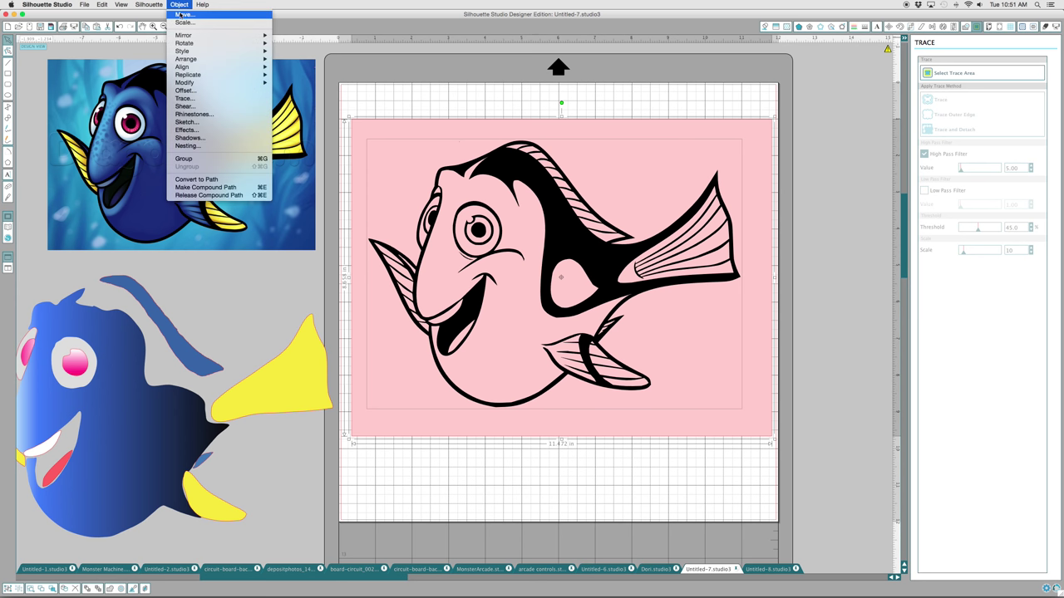
pyautogui.moveTo(202, 75)
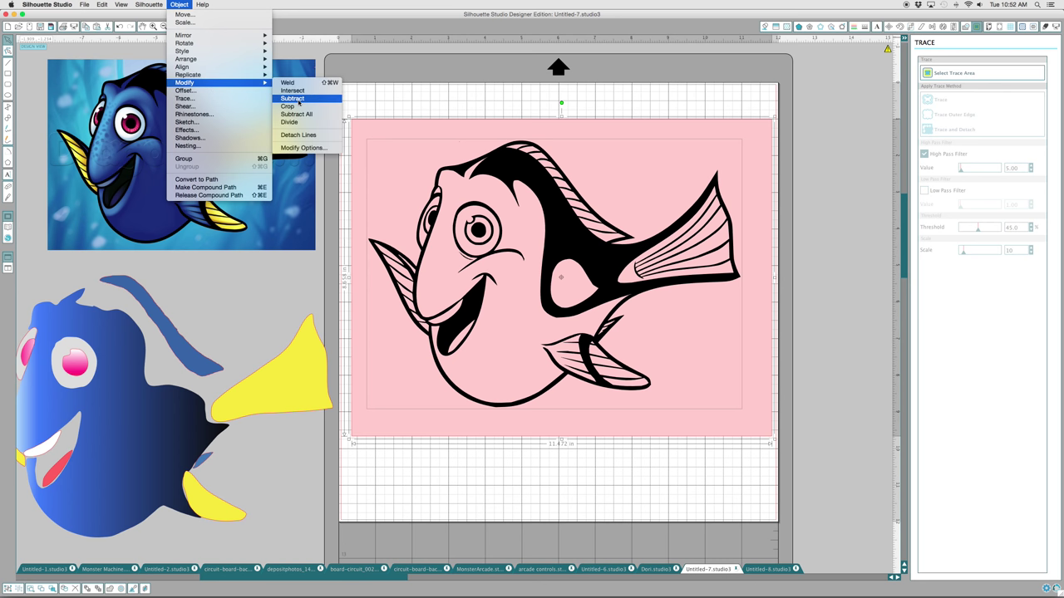
pyautogui.click(299, 102)
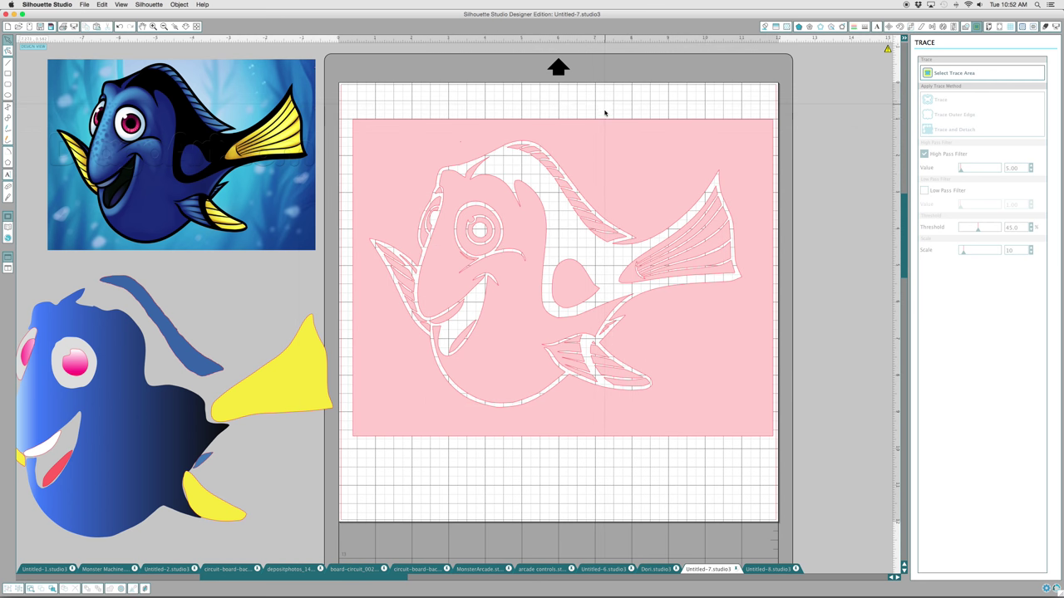
pyautogui.moveTo(619, 146); pyautogui.dragTo(634, 544)
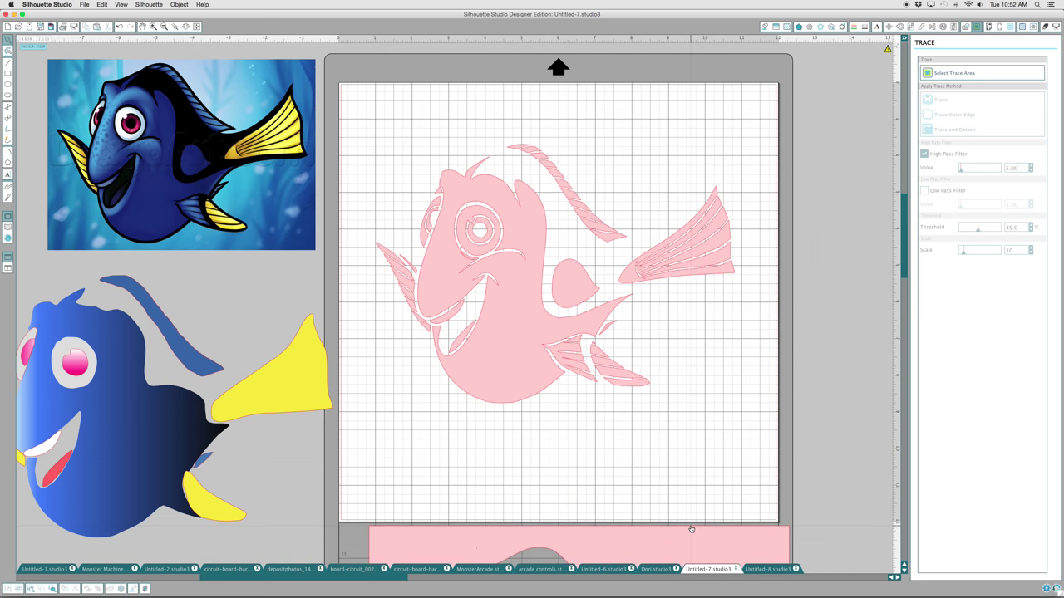
# Delete the leftover rectangle frame and select the tail, lower and left fin pieces
pyautogui.click(669, 538)
pyautogui.press('Delete')
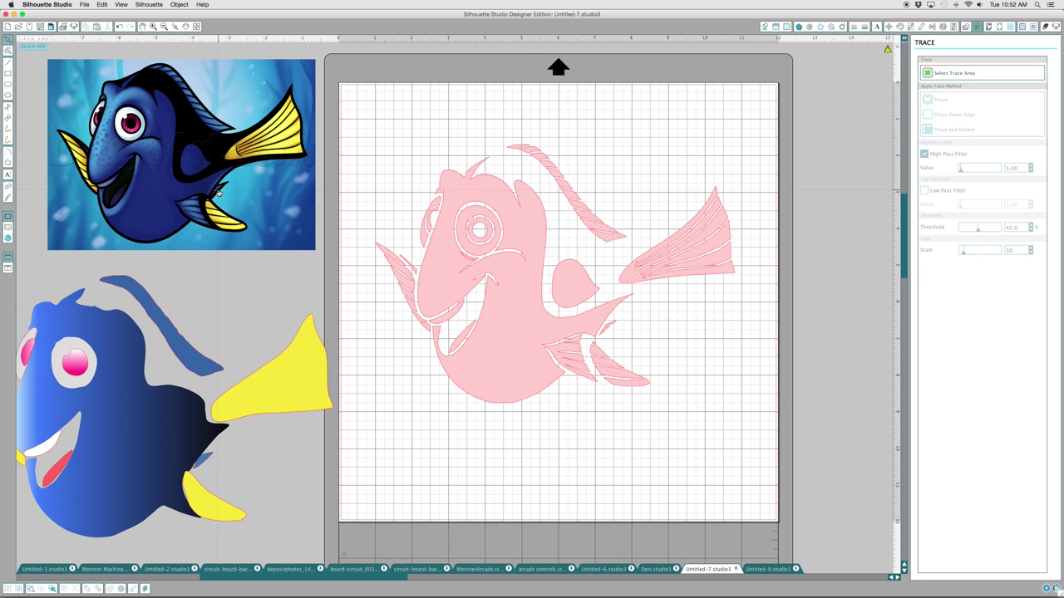
pyautogui.click(661, 251)
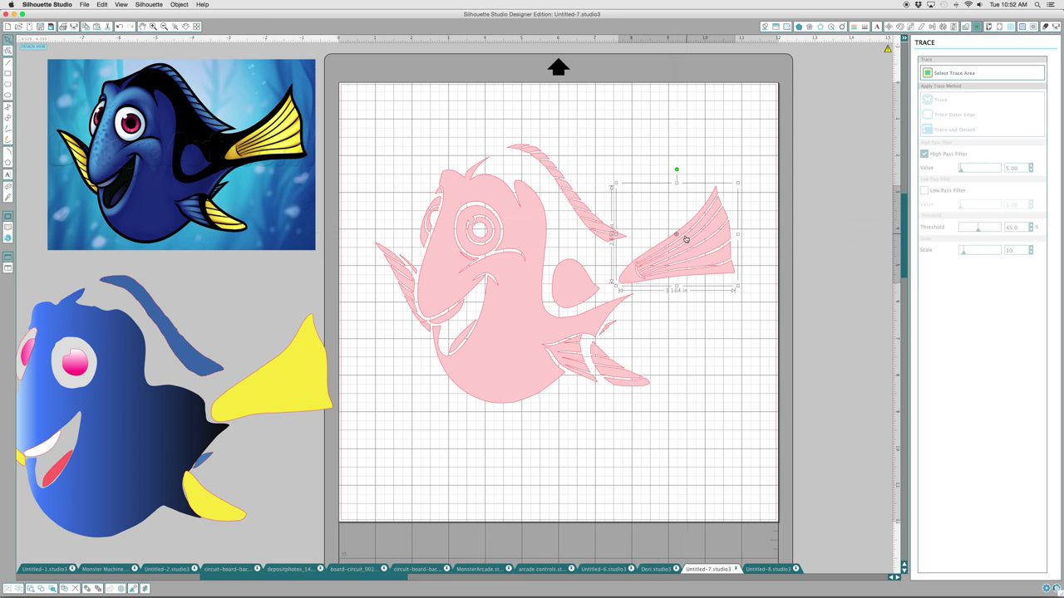
pyautogui.keyDown('shift'); pyautogui.click(624, 378); pyautogui.keyUp('shift')
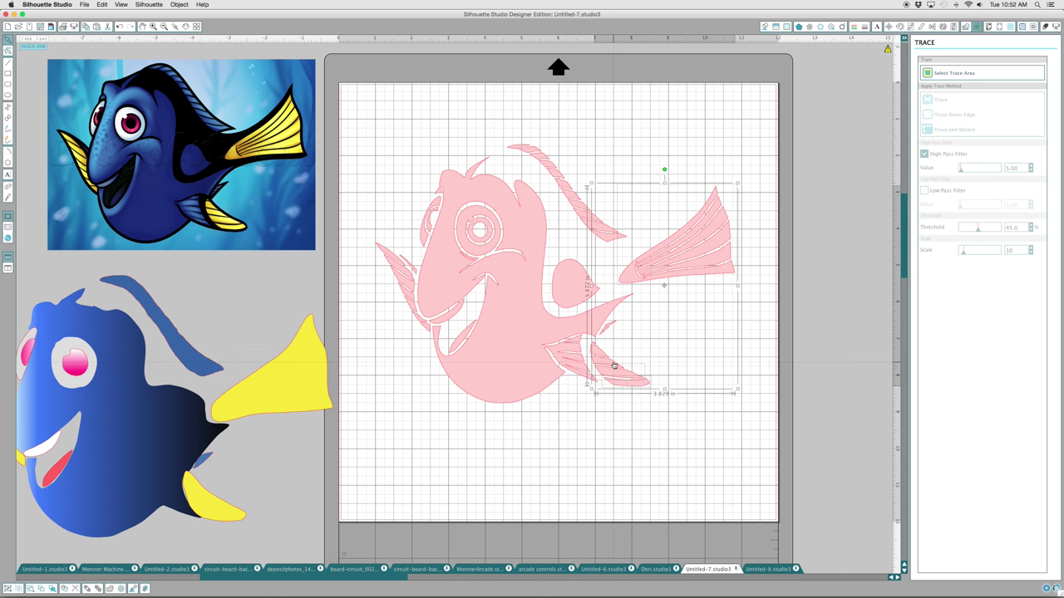
pyautogui.keyDown('shift'); pyautogui.click(613, 368); pyautogui.keyUp('shift')
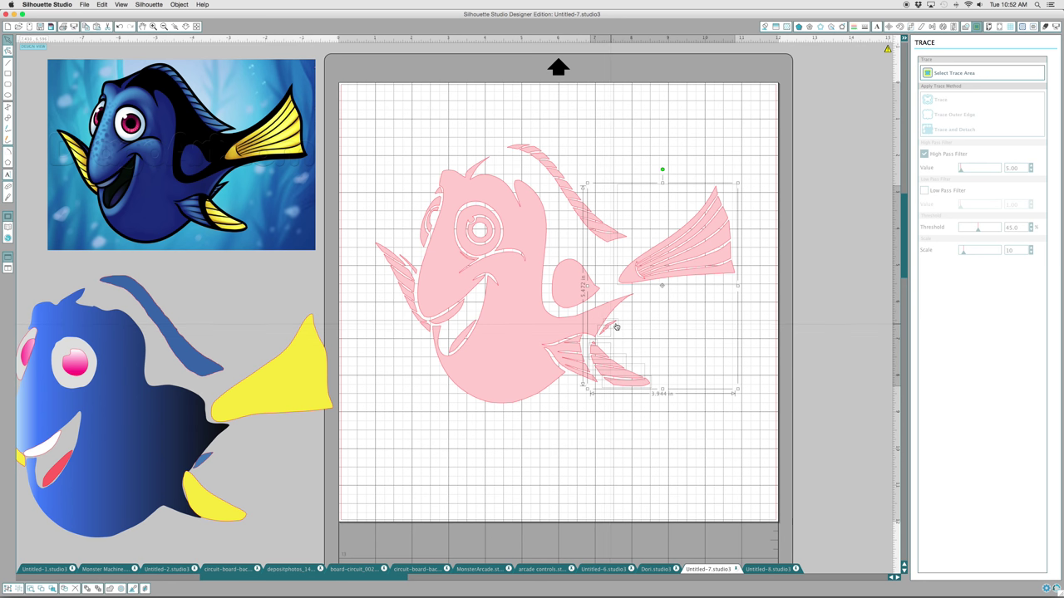
pyautogui.keyDown('shift'); pyautogui.click(715, 269); pyautogui.keyUp('shift')
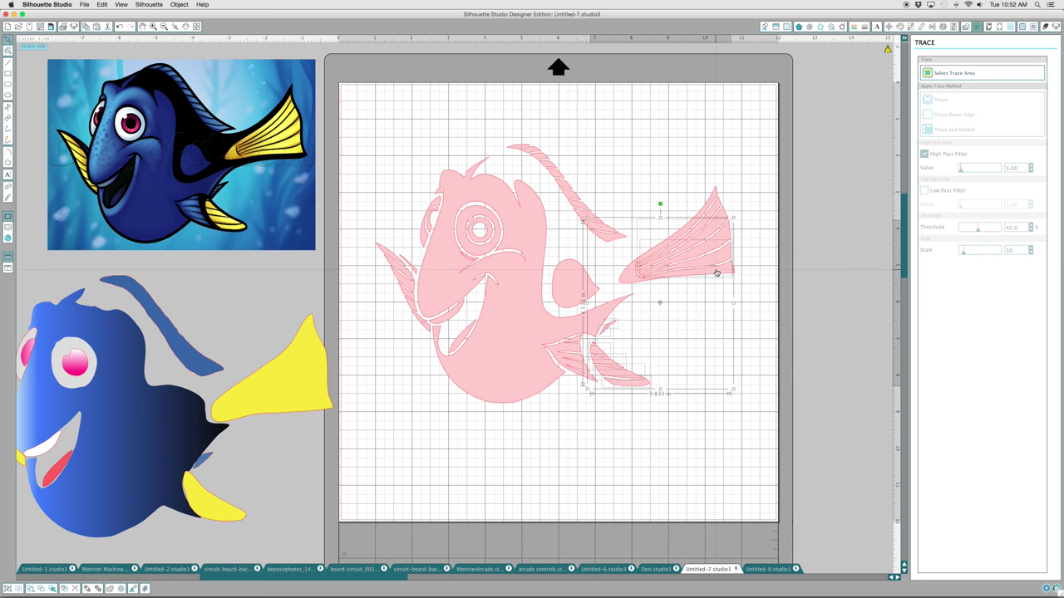
pyautogui.keyDown('shift'); pyautogui.click(705, 211); pyautogui.keyUp('shift')
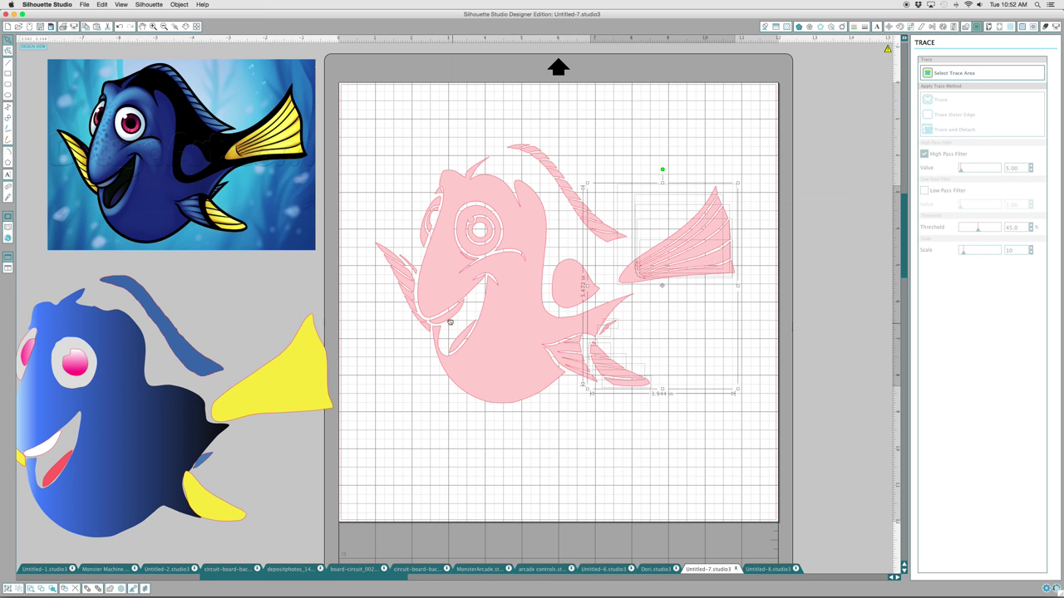
pyautogui.keyDown('shift'); pyautogui.click(393, 259); pyautogui.keyUp('shift')
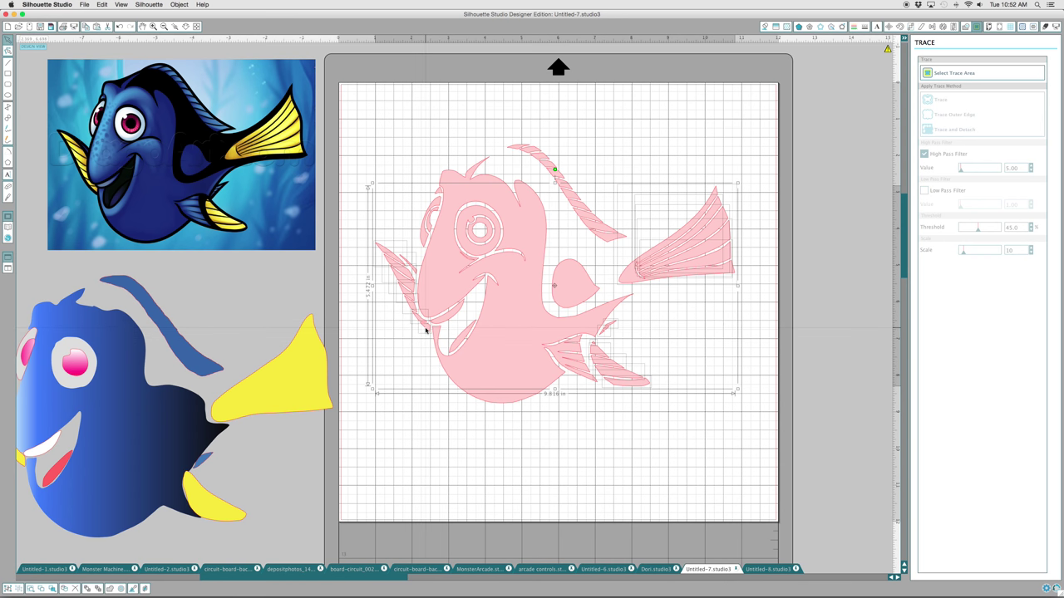
# Fill the fins yellow, group them, and move the group off the mat at upper right
pyautogui.hscroll(5, 729, 247)
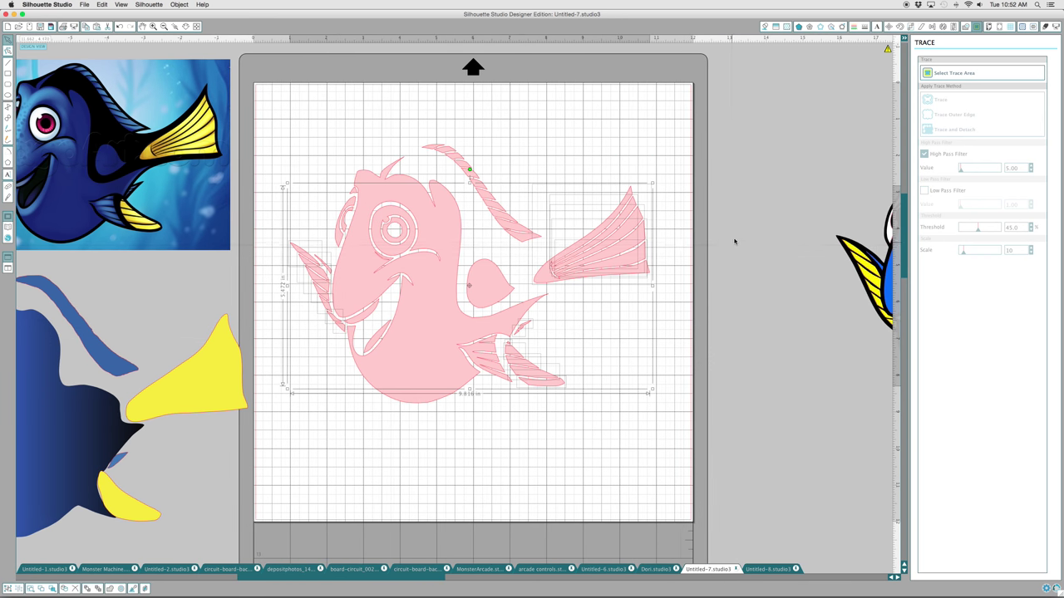
pyautogui.click(764, 26)
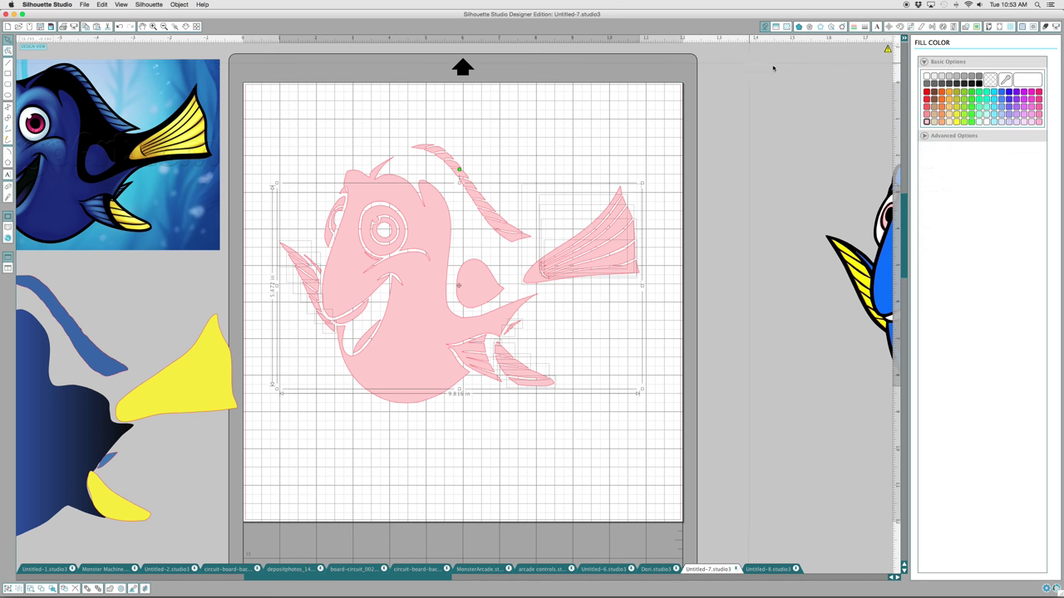
pyautogui.click(956, 121)
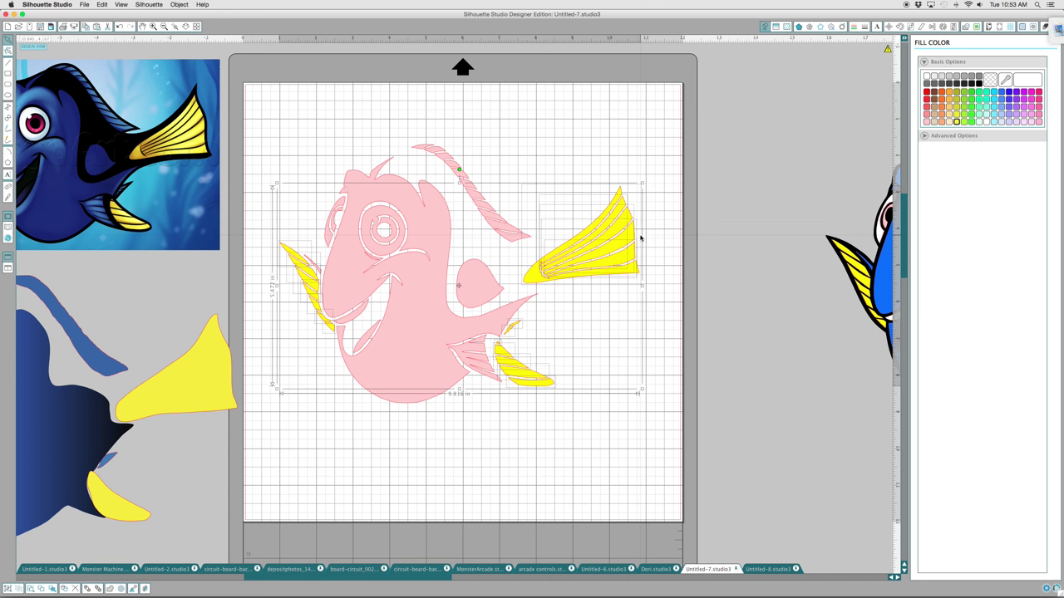
pyautogui.moveTo(631, 241); pyautogui.dragTo(855, 411)
pyautogui.rightClick(856, 411)
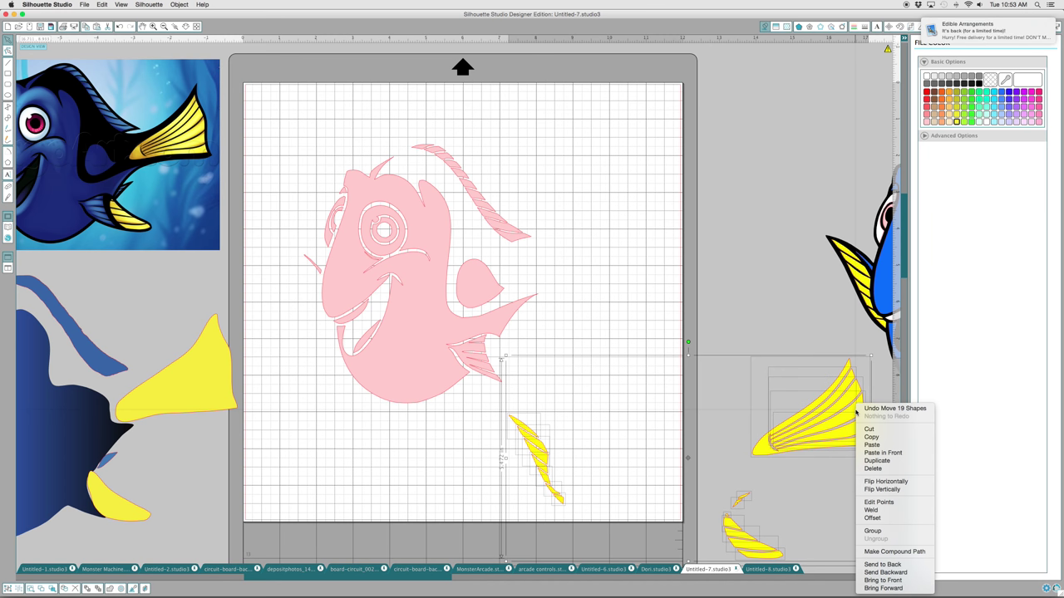
pyautogui.click(873, 531)
pyautogui.moveTo(814, 427); pyautogui.dragTo(824, 77)
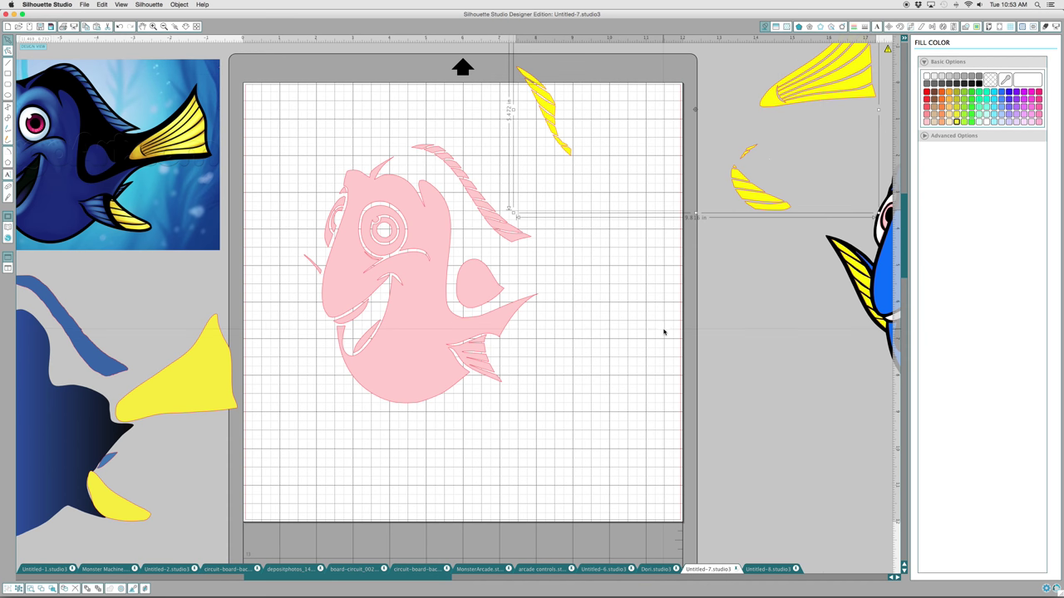
# Select Dory's body cutout and small left fin and fill them cyan
pyautogui.hscroll(2, 663, 332)
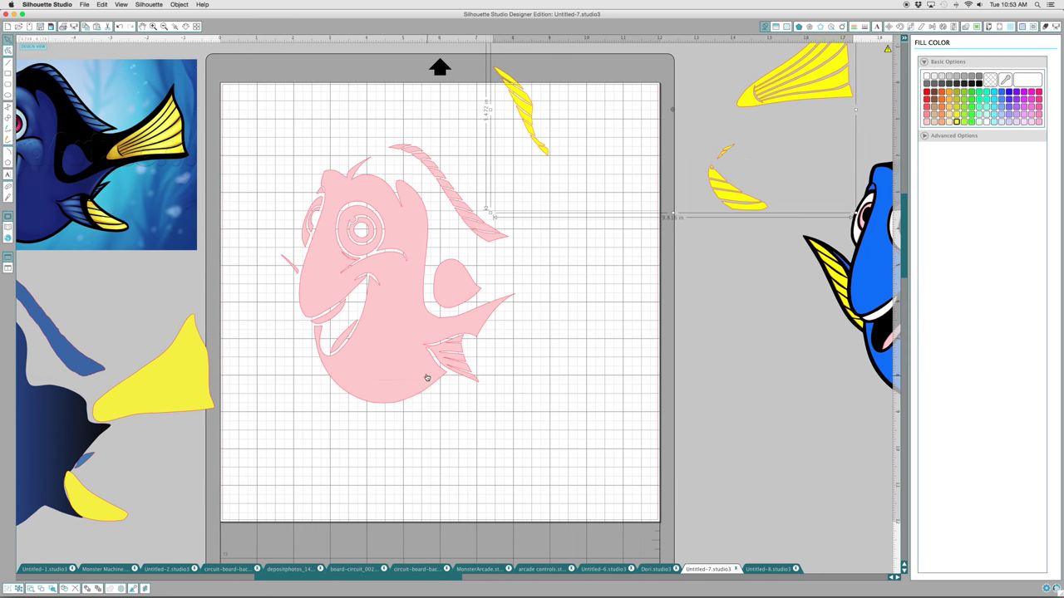
pyautogui.click(390, 377)
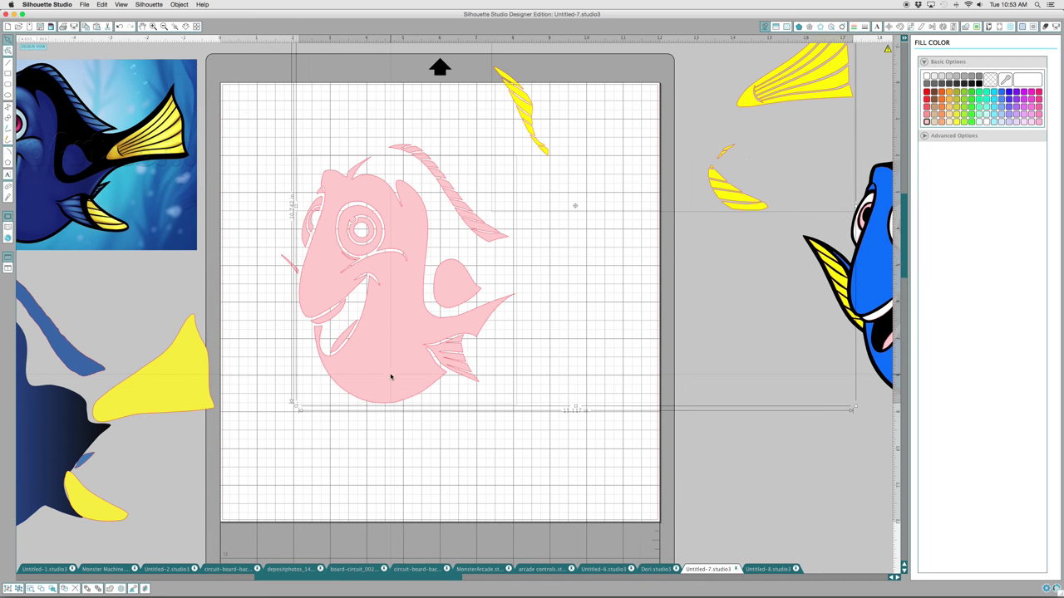
pyautogui.click(408, 474)
pyautogui.click(380, 396)
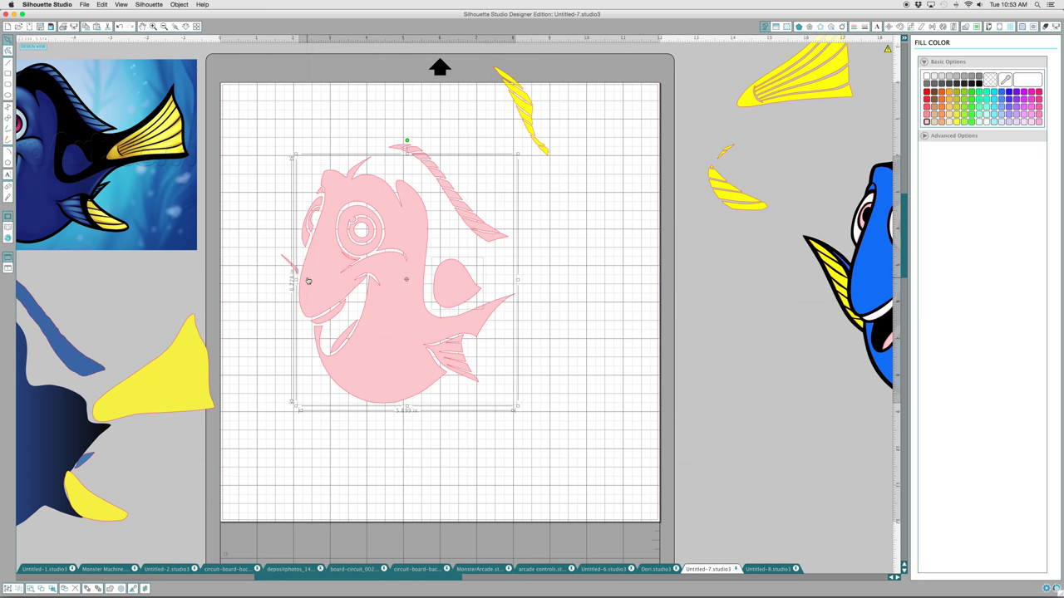
pyautogui.keyDown('shift'); pyautogui.click(284, 259); pyautogui.keyUp('shift')
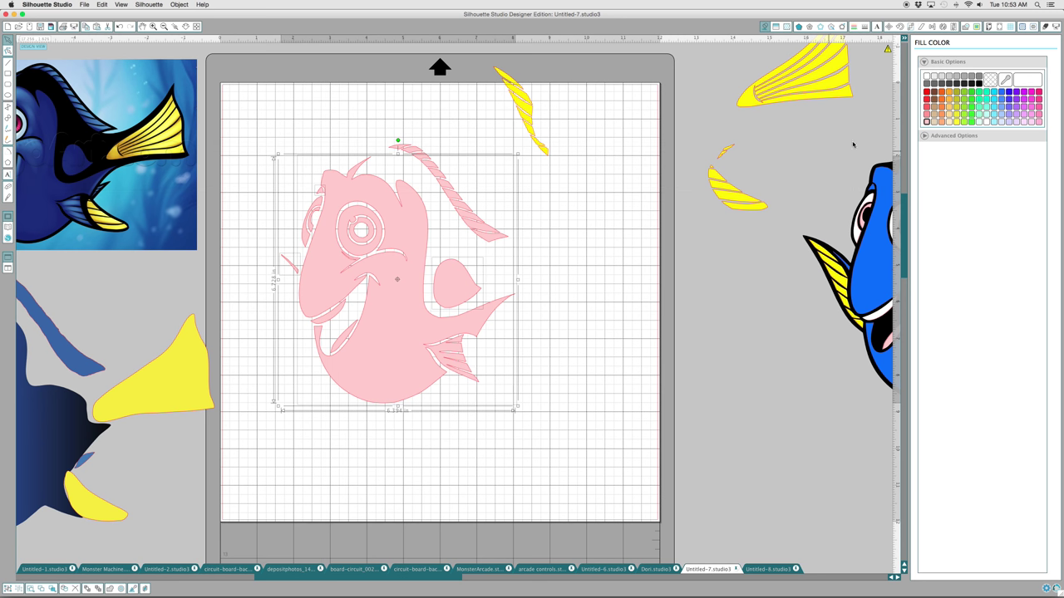
pyautogui.click(998, 97)
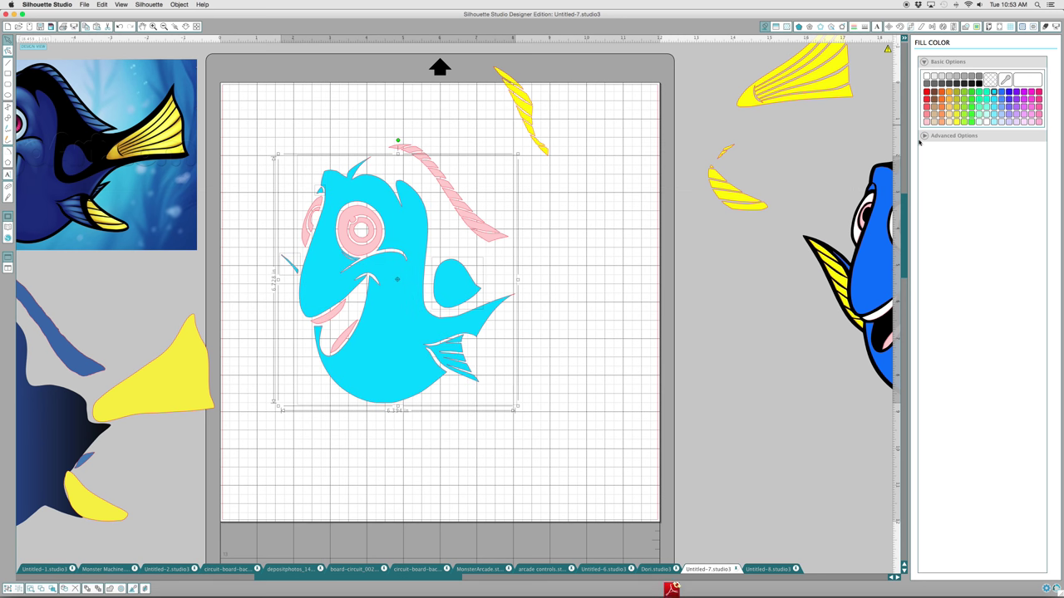
# Group the cyan body pieces and place the group at the lower right of the mat
pyautogui.moveTo(416, 300); pyautogui.dragTo(696, 440)
pyautogui.rightClick(697, 439)
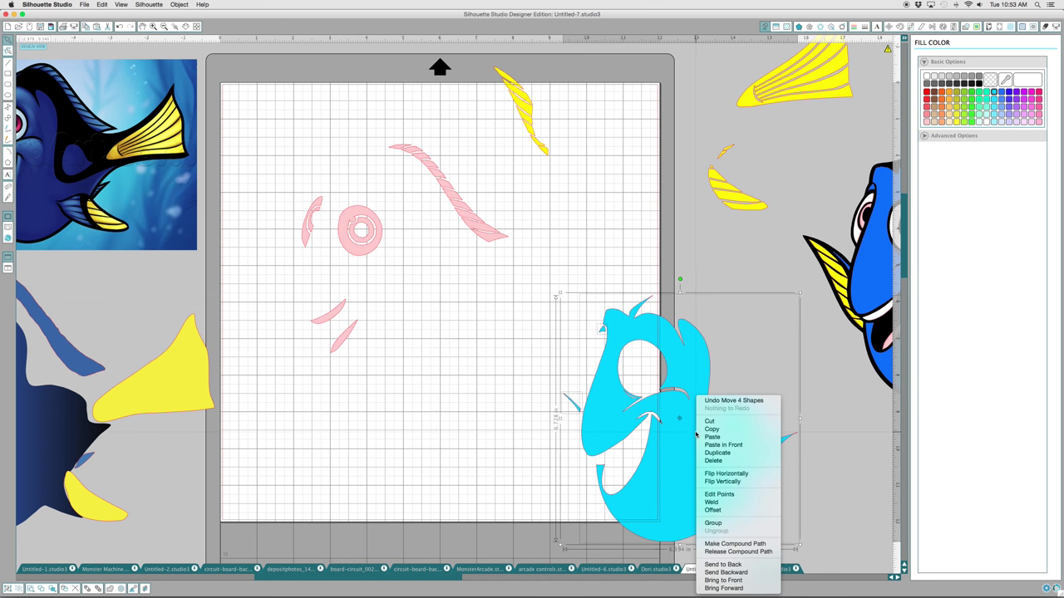
pyautogui.click(736, 523)
pyautogui.moveTo(709, 468); pyautogui.dragTo(682, 456)
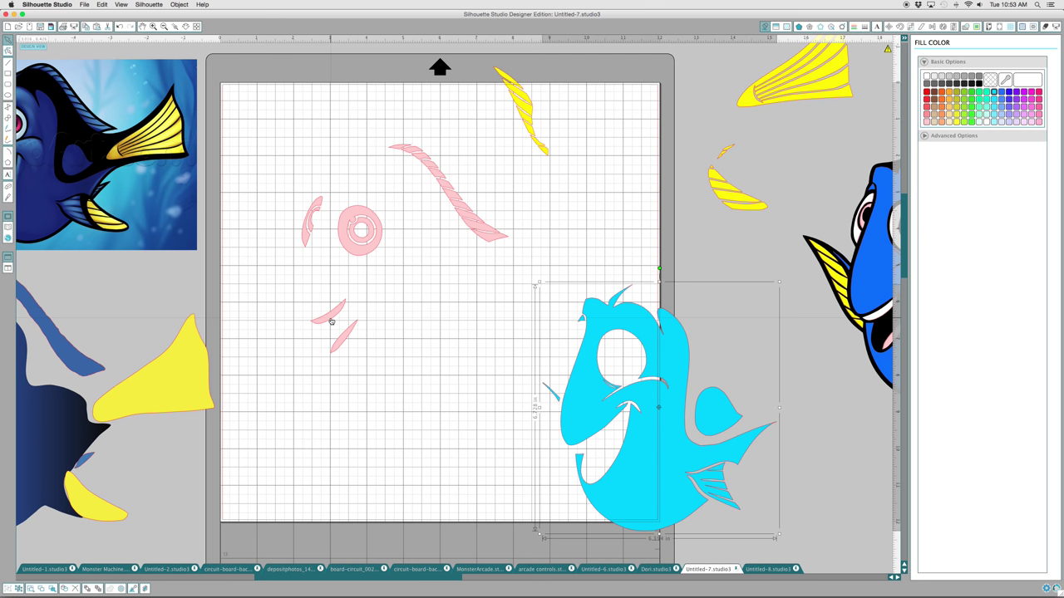
# Remove the fill from the pink sliver, crescent and ring, move them to the mat's lower middle, and group them
pyautogui.click(266, 313)
pyautogui.click(324, 319)
pyautogui.keyDown('shift'); pyautogui.click(305, 241); pyautogui.keyUp('shift')
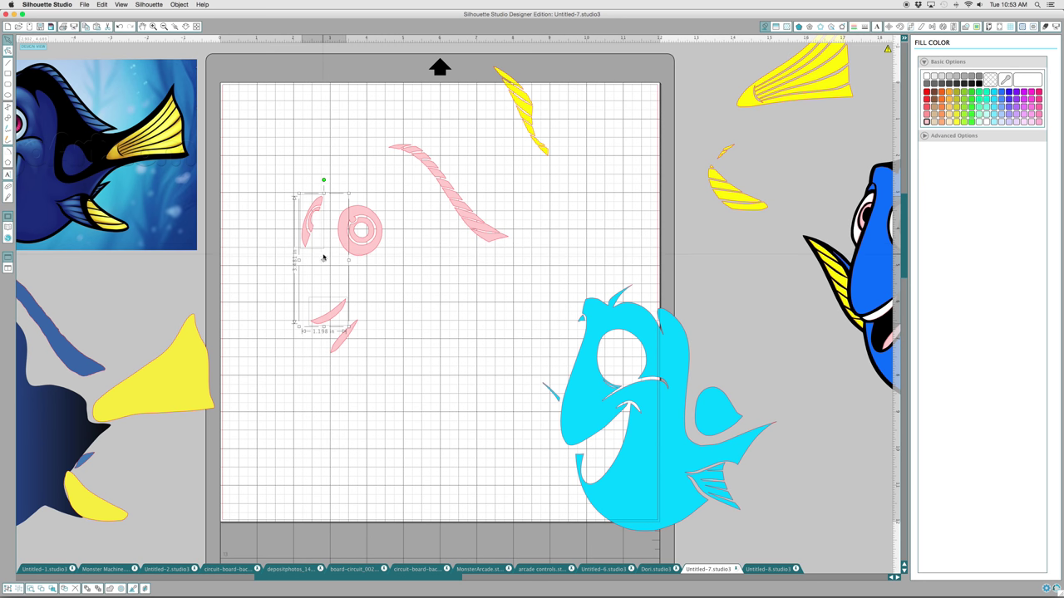
pyautogui.keyDown('shift'); pyautogui.click(366, 256); pyautogui.keyUp('shift')
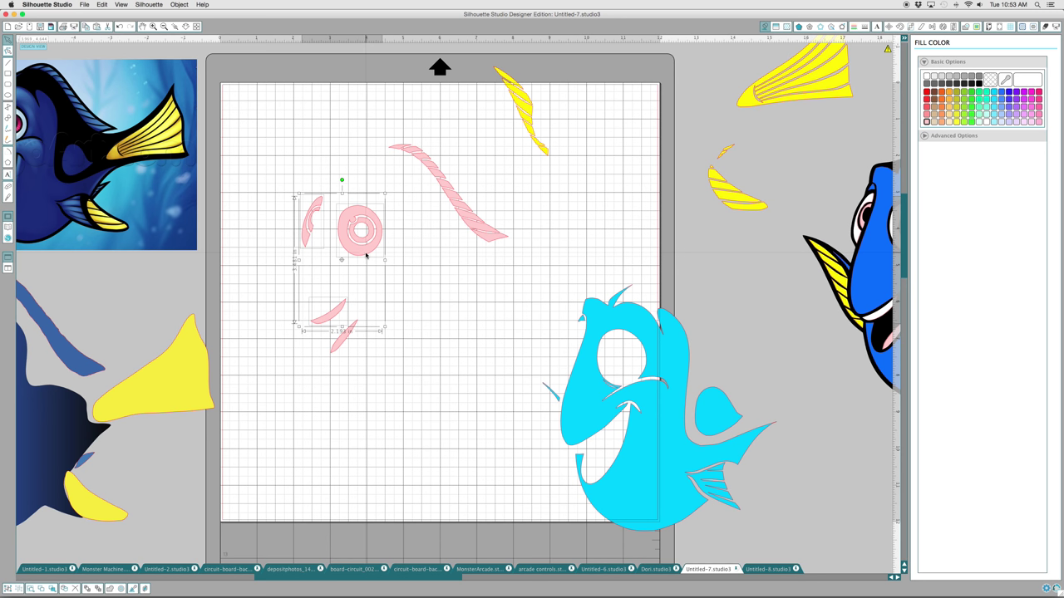
pyautogui.click(926, 76)
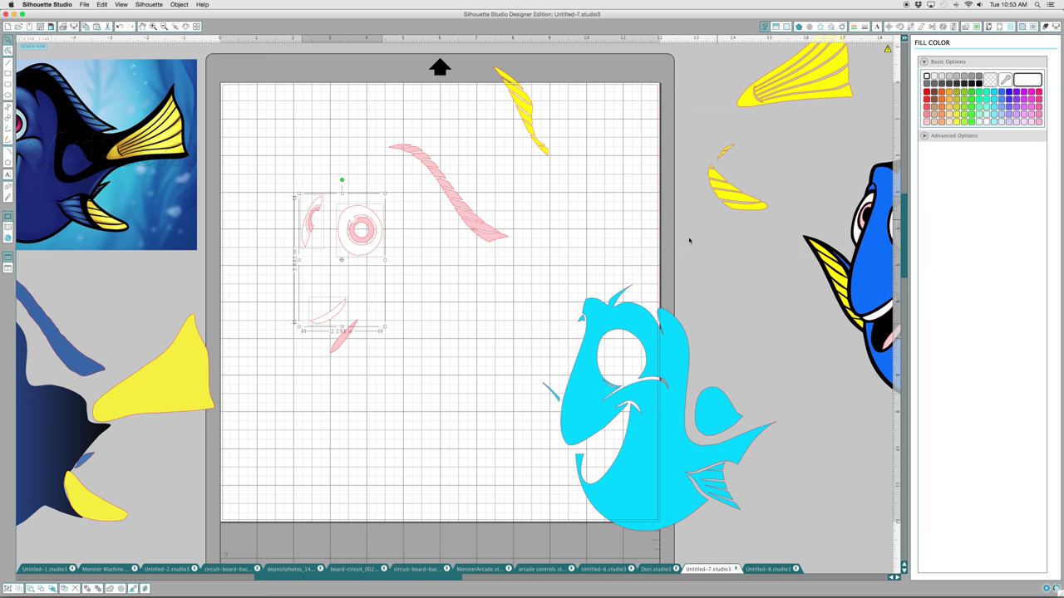
pyautogui.moveTo(369, 252); pyautogui.dragTo(471, 431)
pyautogui.rightClick(470, 429)
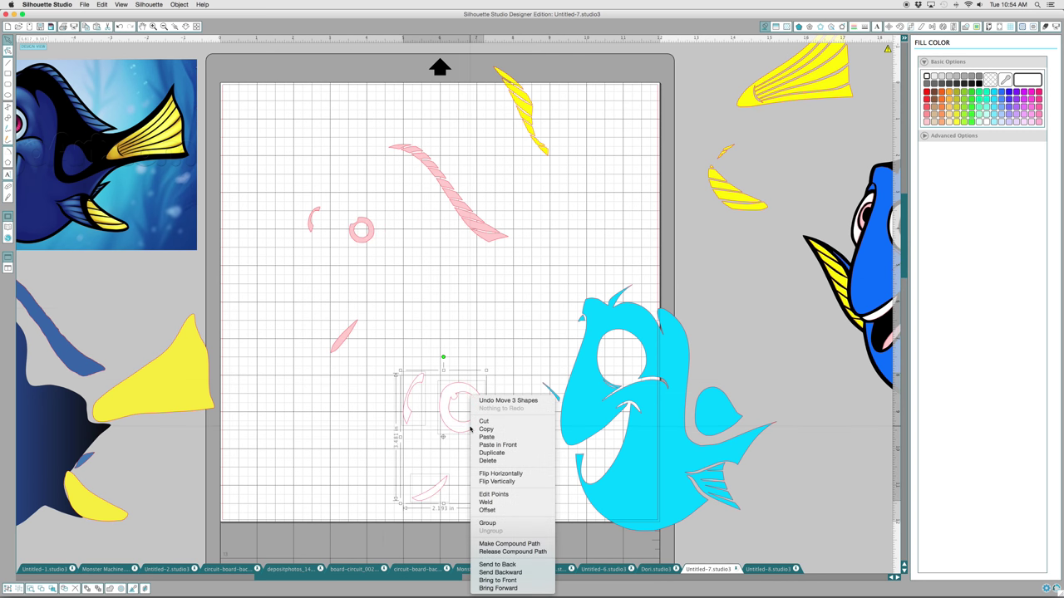
pyautogui.click(491, 525)
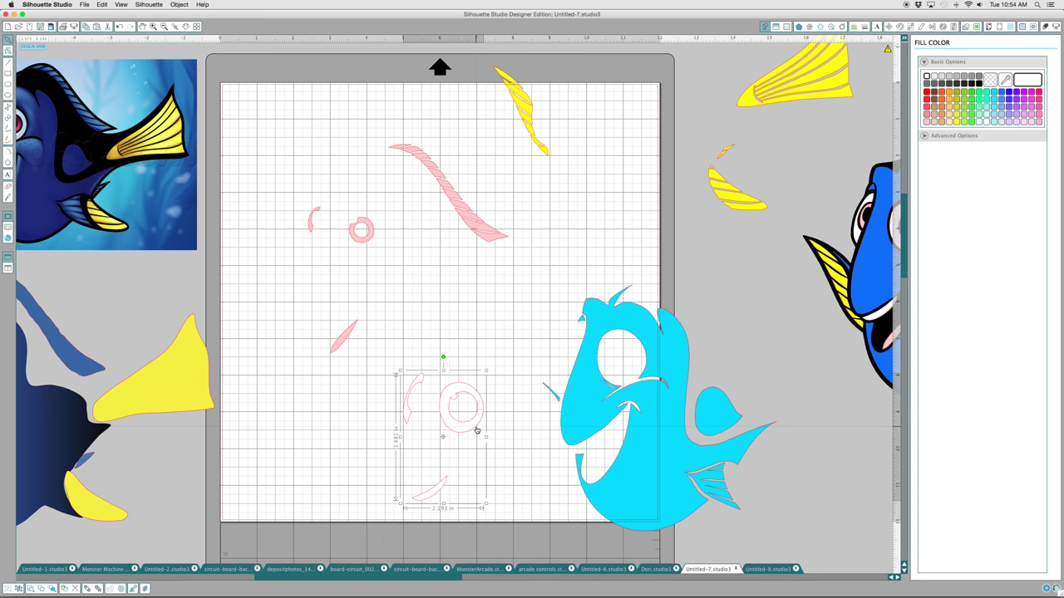
# Fill the small pink arc, ring and leaf darker pink, group them, and move the group top-left
pyautogui.keyDown('shift'); pyautogui.click(310, 226); pyautogui.keyUp('shift')
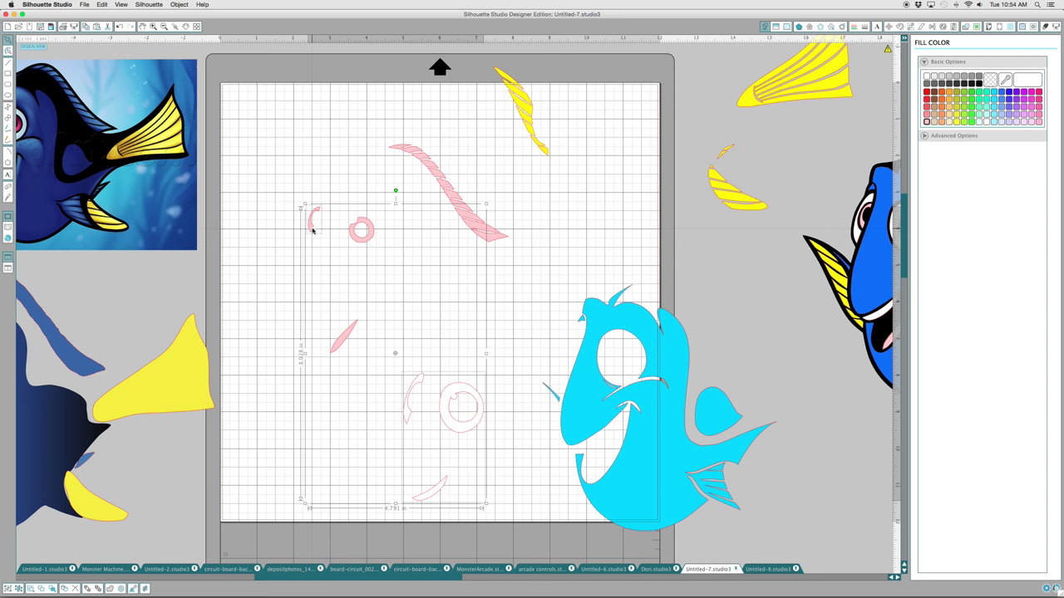
pyautogui.click(296, 250)
pyautogui.click(355, 240)
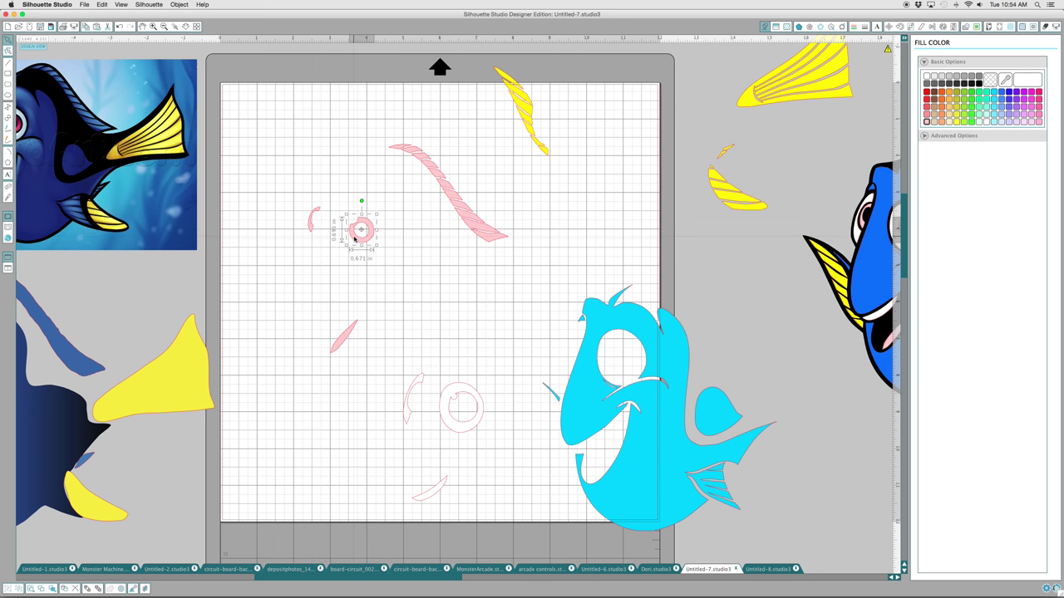
pyautogui.keyDown('shift'); pyautogui.click(317, 232); pyautogui.keyUp('shift')
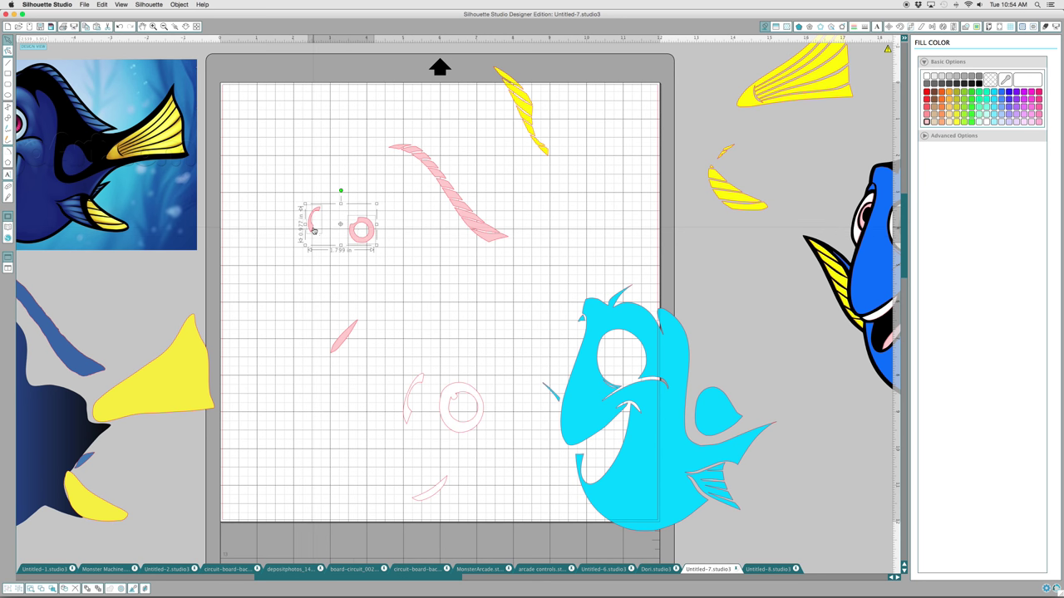
pyautogui.keyDown('shift'); pyautogui.click(344, 336); pyautogui.keyUp('shift')
pyautogui.click(927, 114)
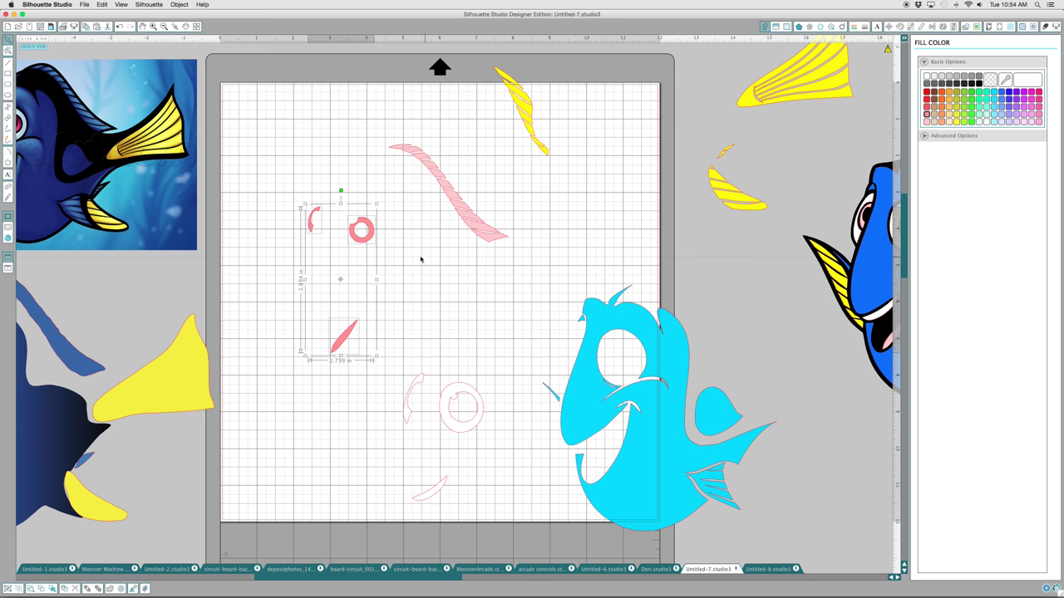
pyautogui.rightClick(364, 238)
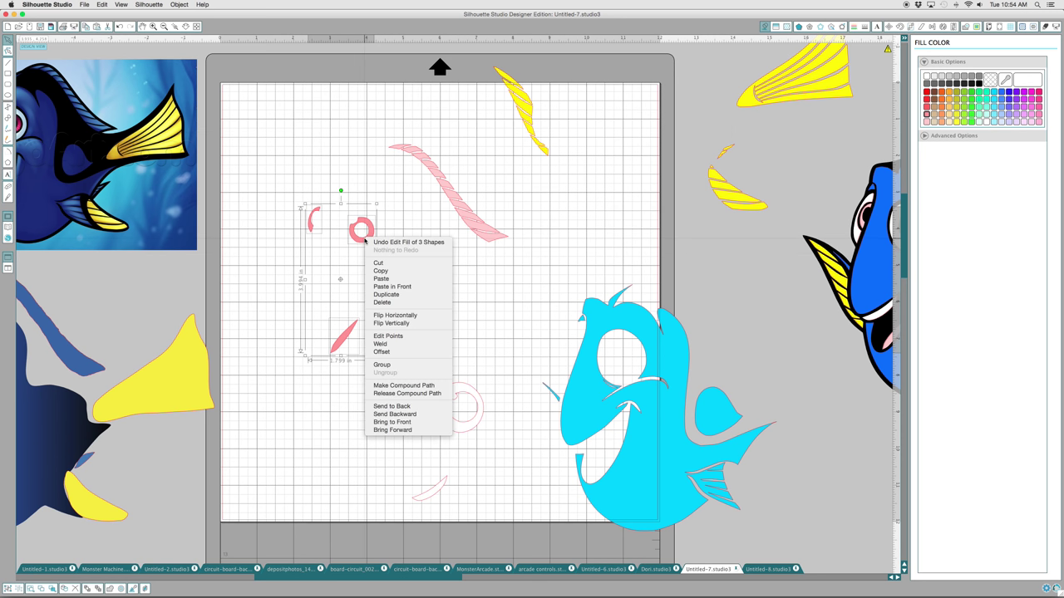
pyautogui.click(388, 365)
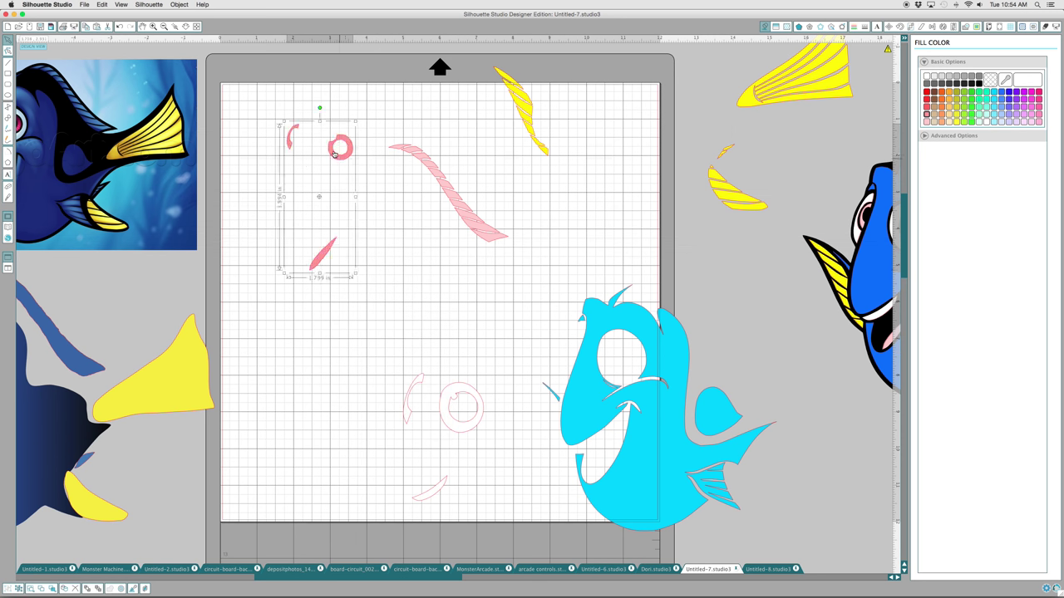
pyautogui.moveTo(331, 149); pyautogui.dragTo(307, 114)
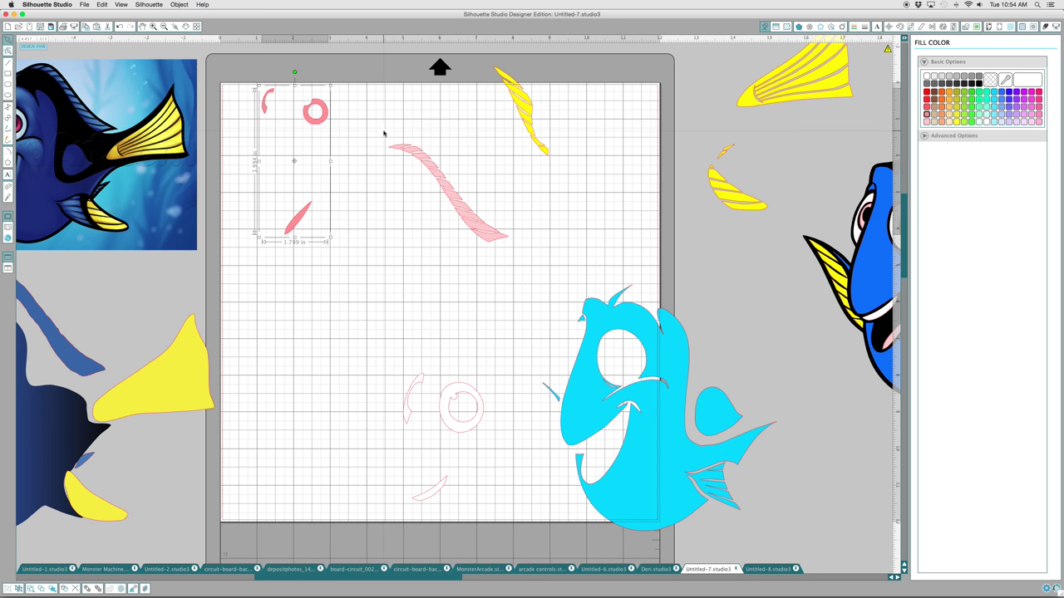
# Fill the arc, ring, leaf group and the wavy striped piece cyan
pyautogui.moveTo(383, 136)
pyautogui.mouseDown()
pyautogui.moveTo(397, 168)
pyautogui.moveTo(515, 258)
pyautogui.mouseUp()
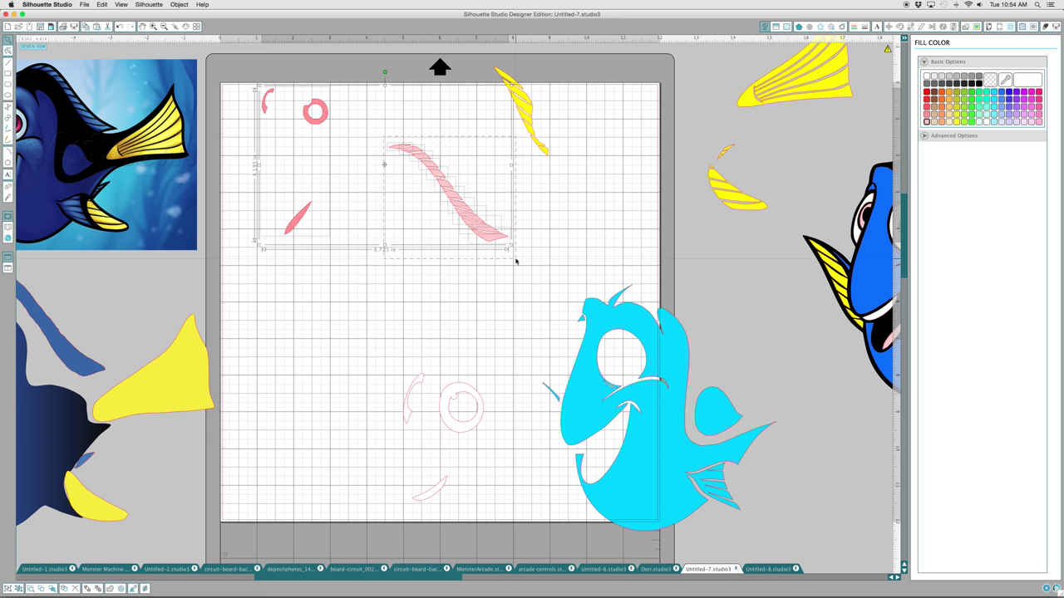
pyautogui.click(995, 108)
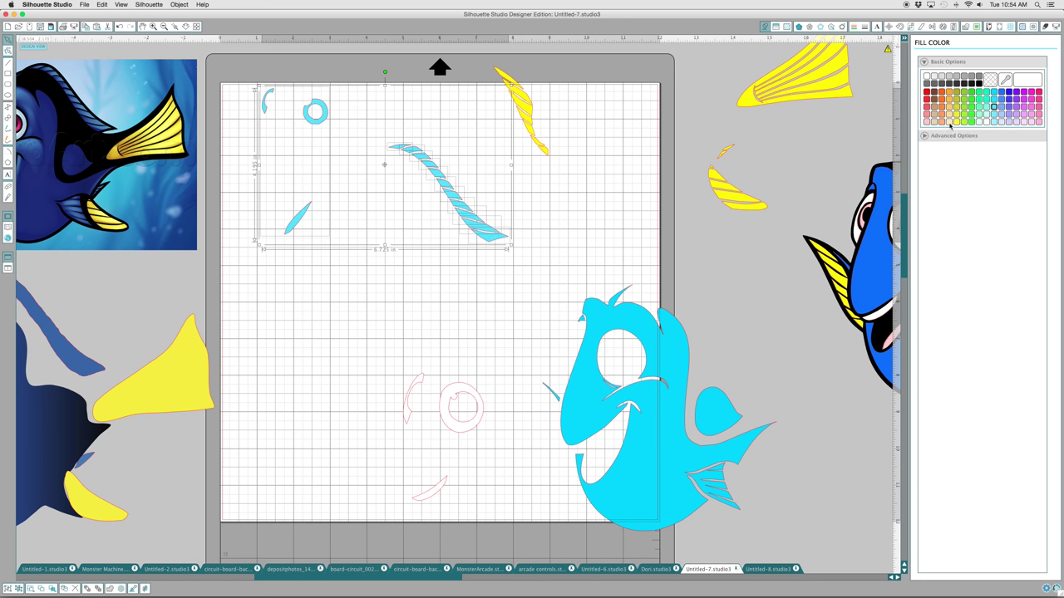
pyautogui.click(637, 206)
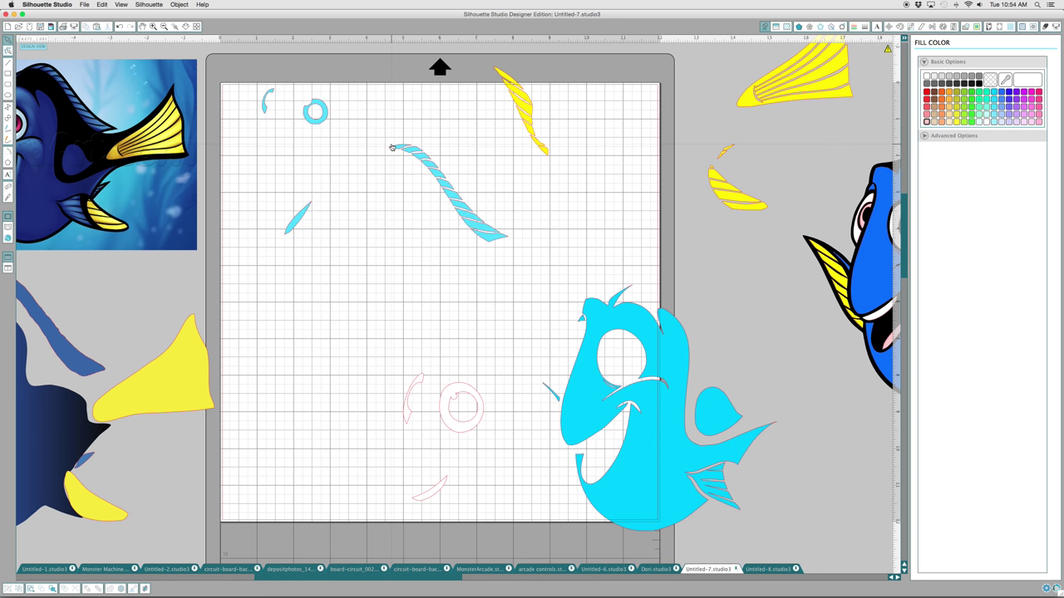
# Group the wavy striped piece together with its stripes
pyautogui.moveTo(379, 135)
pyautogui.mouseDown()
pyautogui.moveTo(439, 166)
pyautogui.moveTo(502, 242)
pyautogui.mouseUp()
pyautogui.rightClick(487, 230)
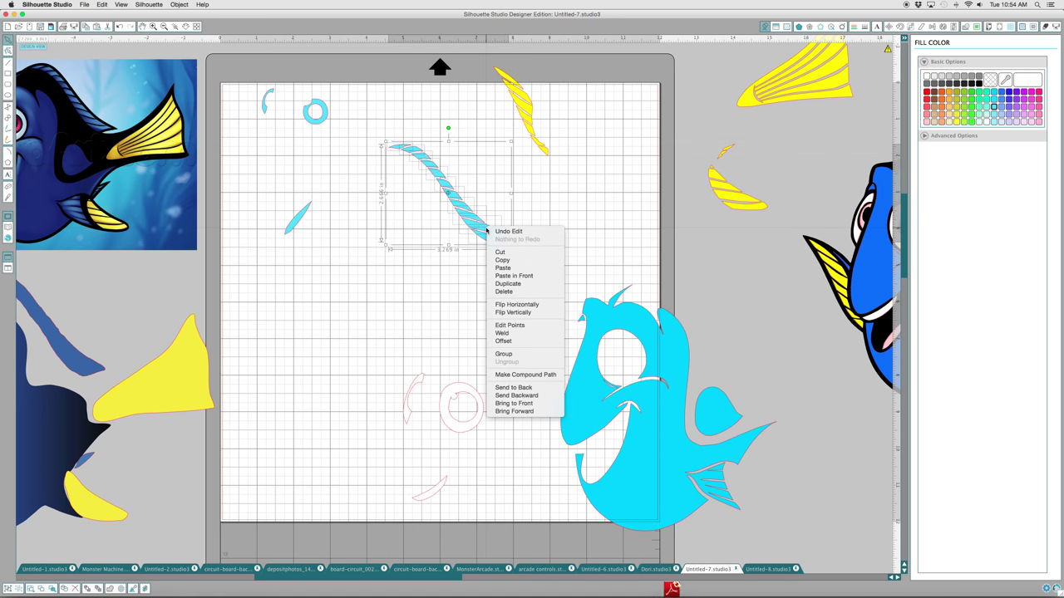
pyautogui.click(504, 355)
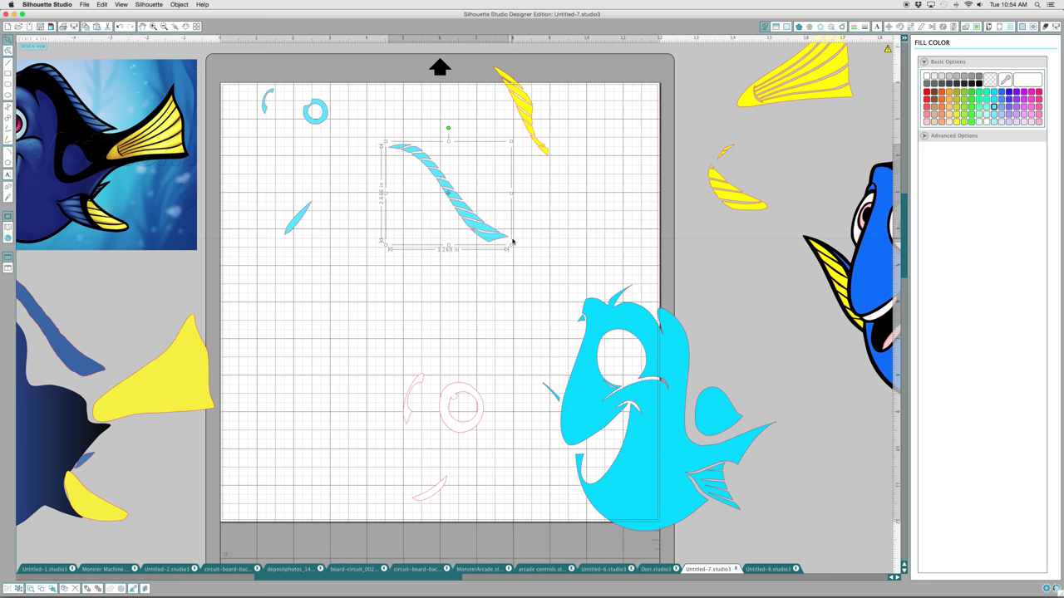
pyautogui.hscroll(3, 602, 254)
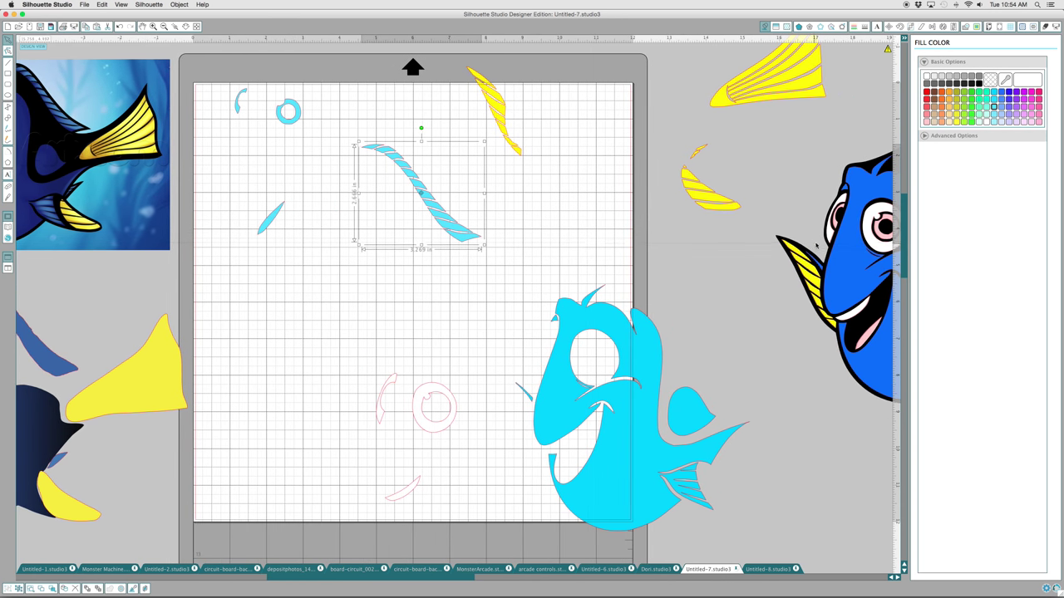
# Place the black Dory line art on the mat, then add the light-blue stripe, yellow fins and outlined face pieces
pyautogui.moveTo(836, 247); pyautogui.dragTo(419, 307)
pyautogui.moveTo(441, 218); pyautogui.dragTo(323, 219)
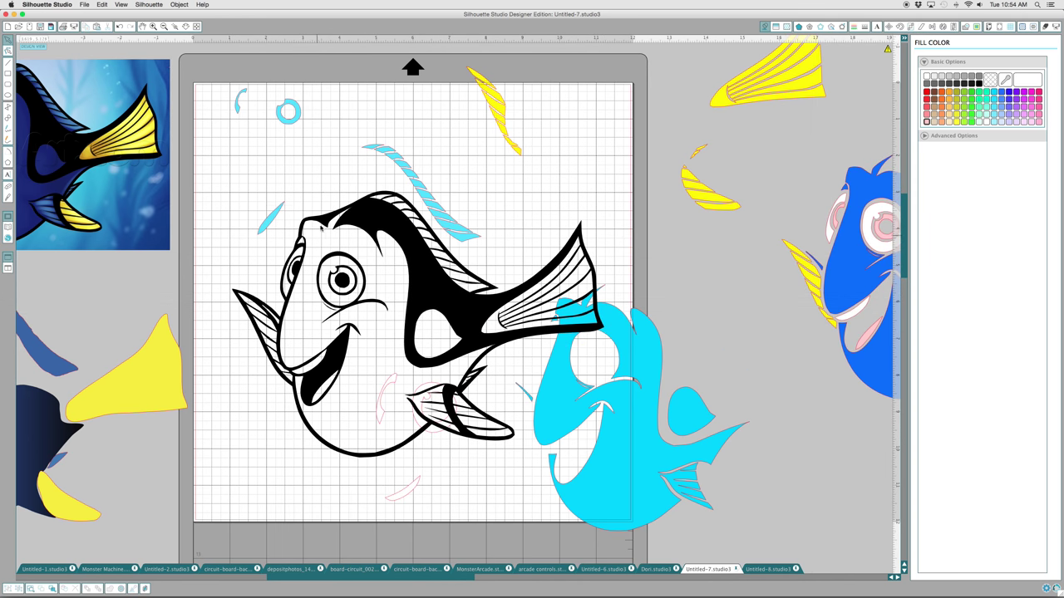
pyautogui.moveTo(468, 243); pyautogui.dragTo(479, 292)
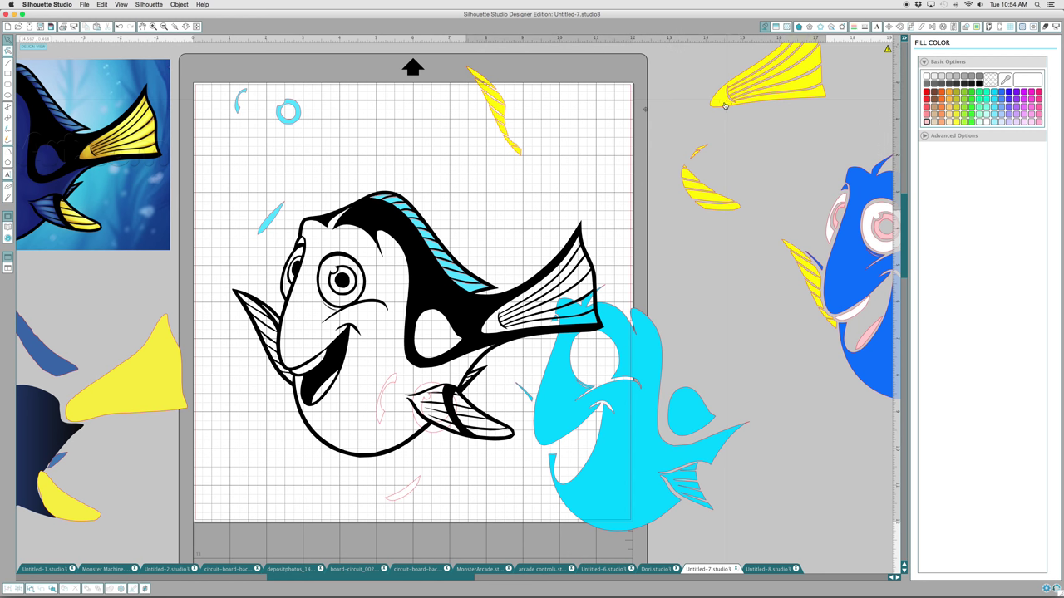
pyautogui.moveTo(716, 104); pyautogui.dragTo(498, 329)
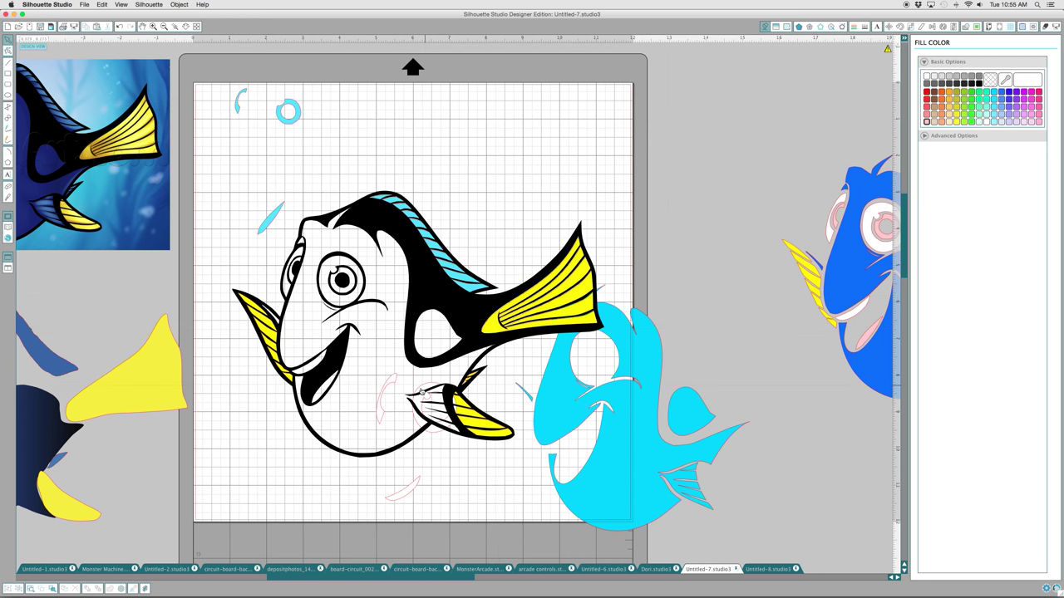
pyautogui.moveTo(386, 410); pyautogui.dragTo(288, 286)
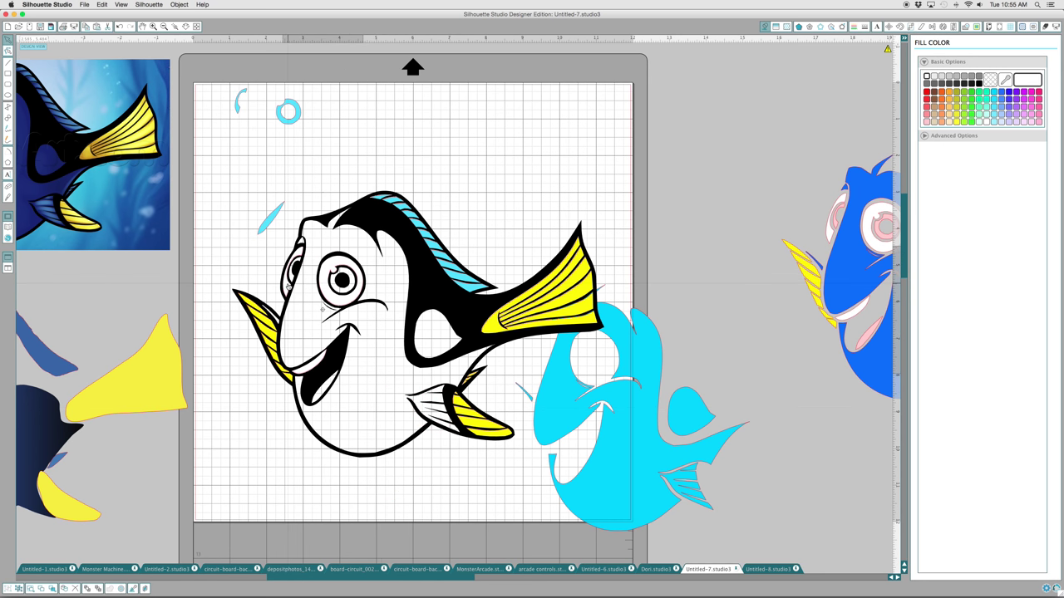
# Recolour the small arc, ring and leaf pink and position them on Dory's eye and mouth
pyautogui.click(312, 195)
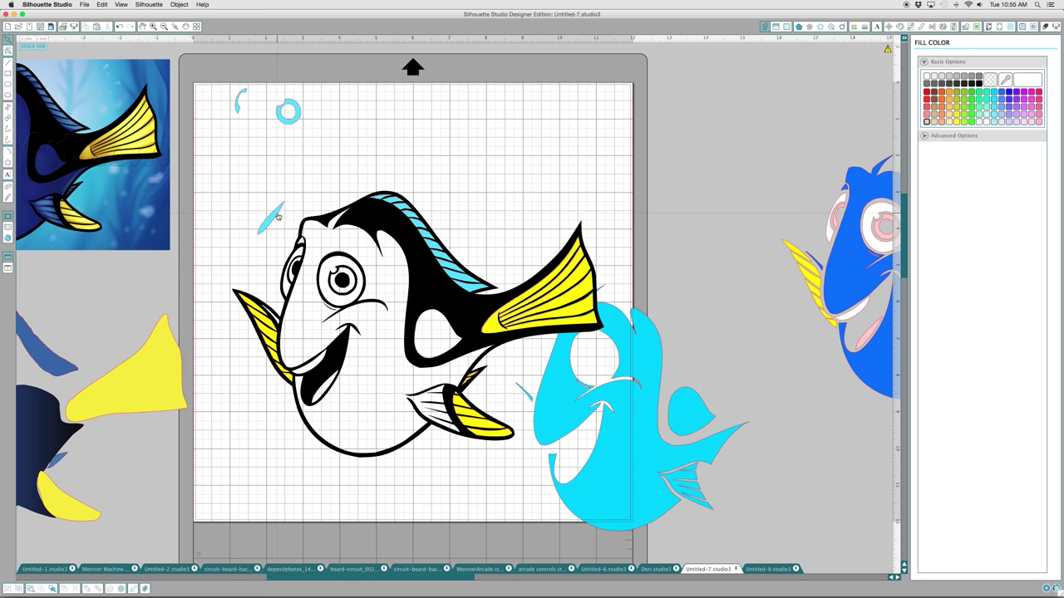
pyautogui.click(278, 216)
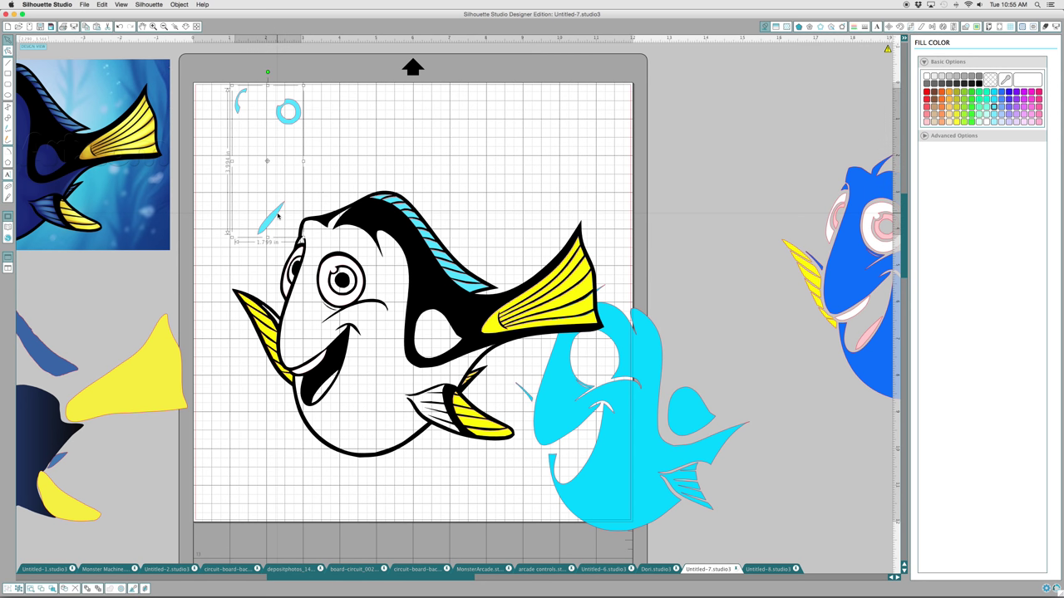
pyautogui.click(926, 119)
pyautogui.moveTo(275, 218); pyautogui.dragTo(301, 271)
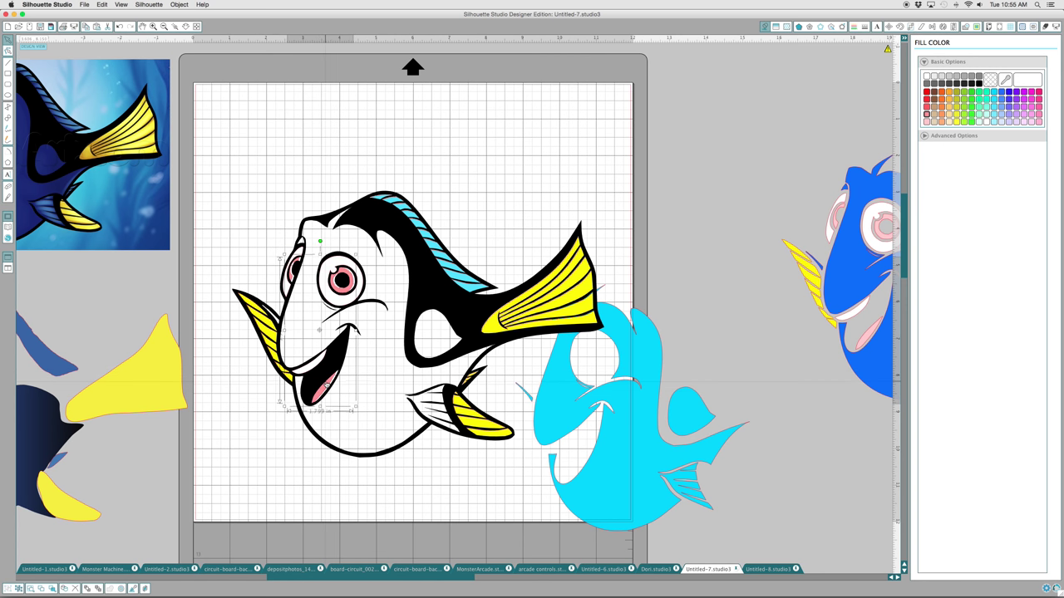
pyautogui.moveTo(327, 385); pyautogui.dragTo(329, 385)
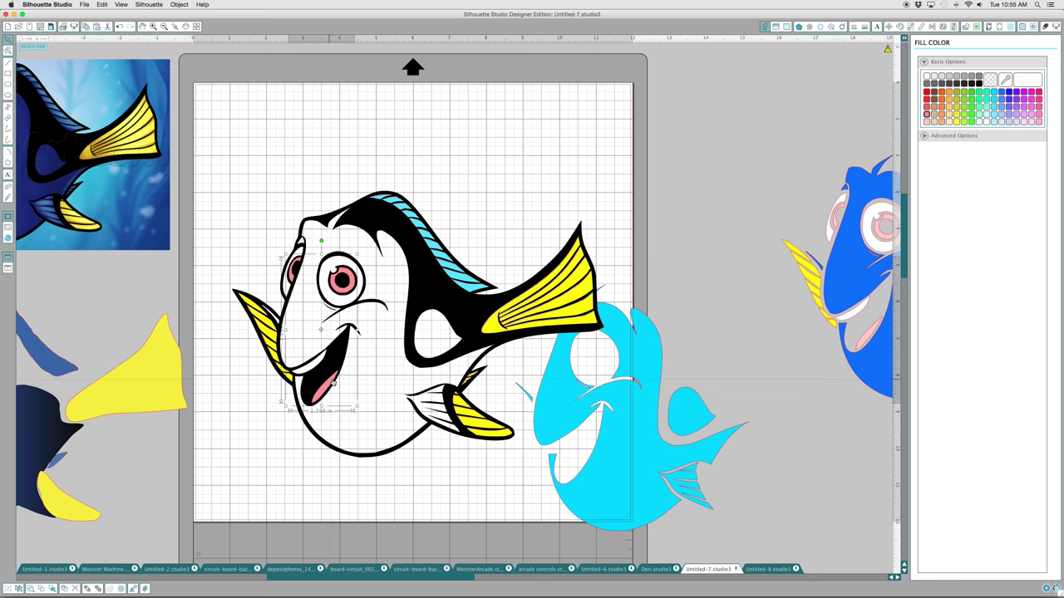
# Slide the cyan body piece under Dory's black outline and align it
pyautogui.click(577, 388)
pyautogui.moveTo(577, 388); pyautogui.dragTo(378, 330)
pyautogui.moveTo(324, 310); pyautogui.dragTo(325, 310)
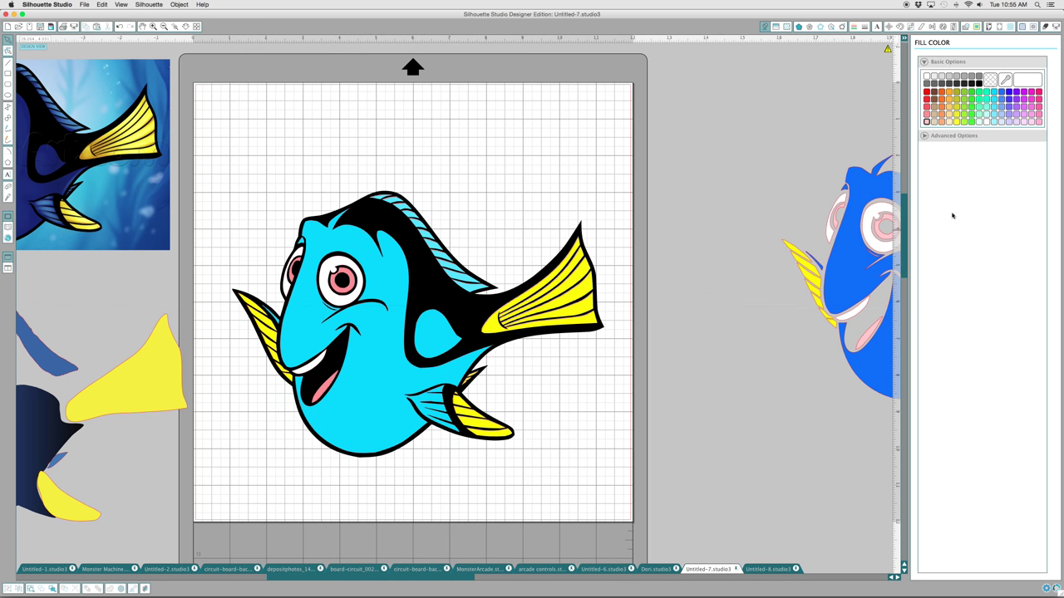